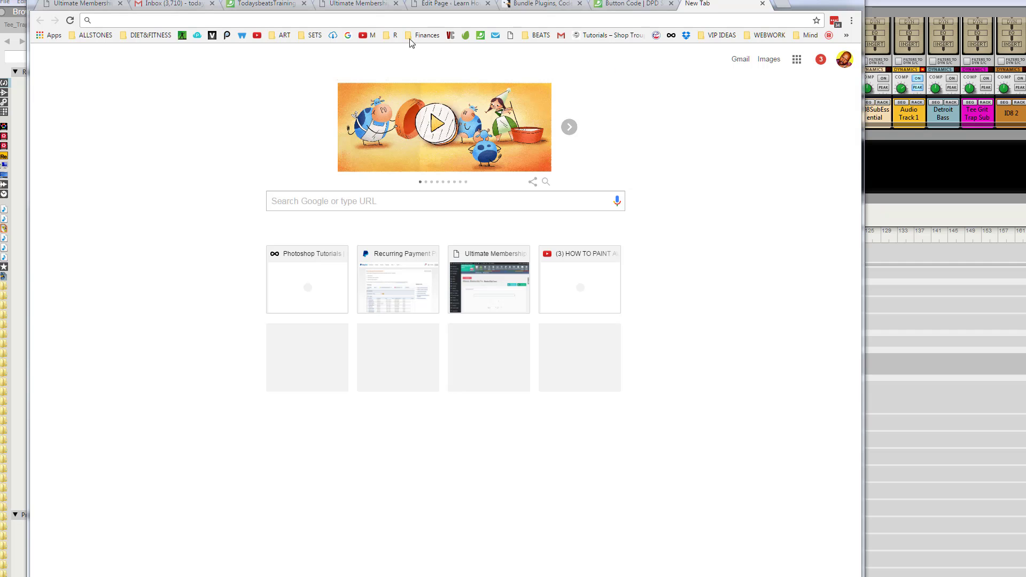
- Open YouTube in a new browser tab and sign out of the current account
{"action": "left_click", "coordinate": [783, 3]}
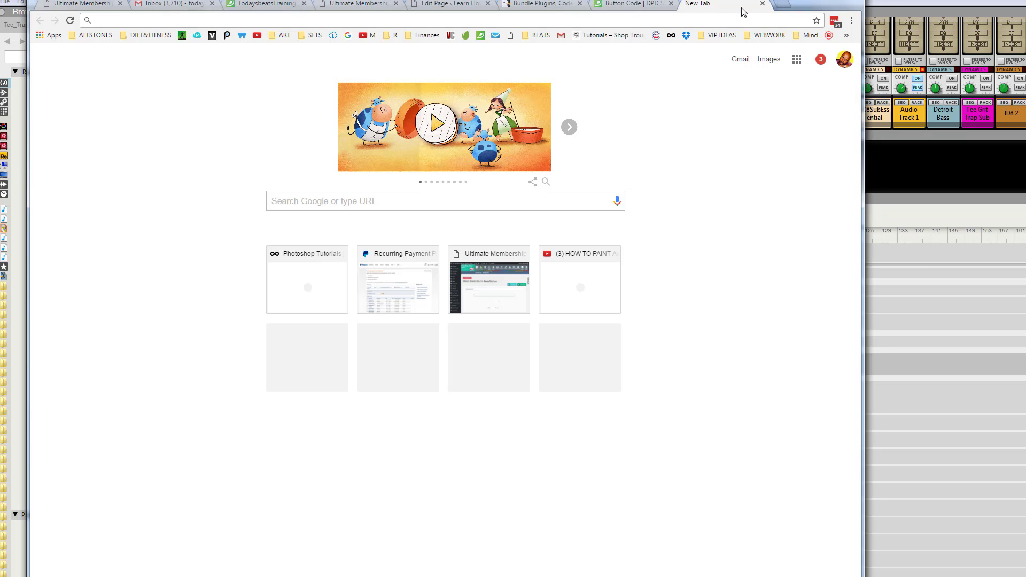
{"action": "left_click", "coordinate": [257, 36]}
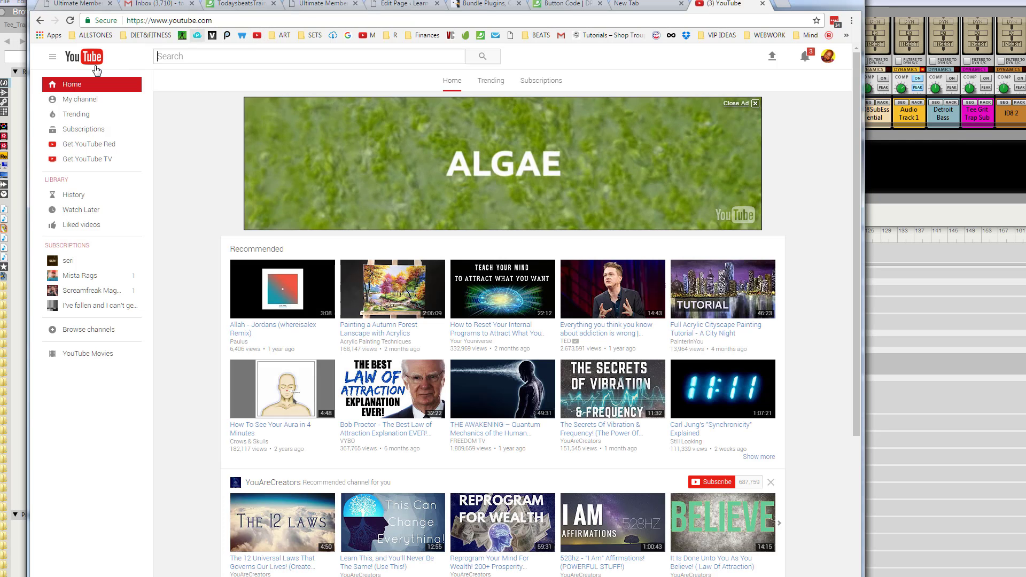
{"action": "left_click", "coordinate": [828, 57]}
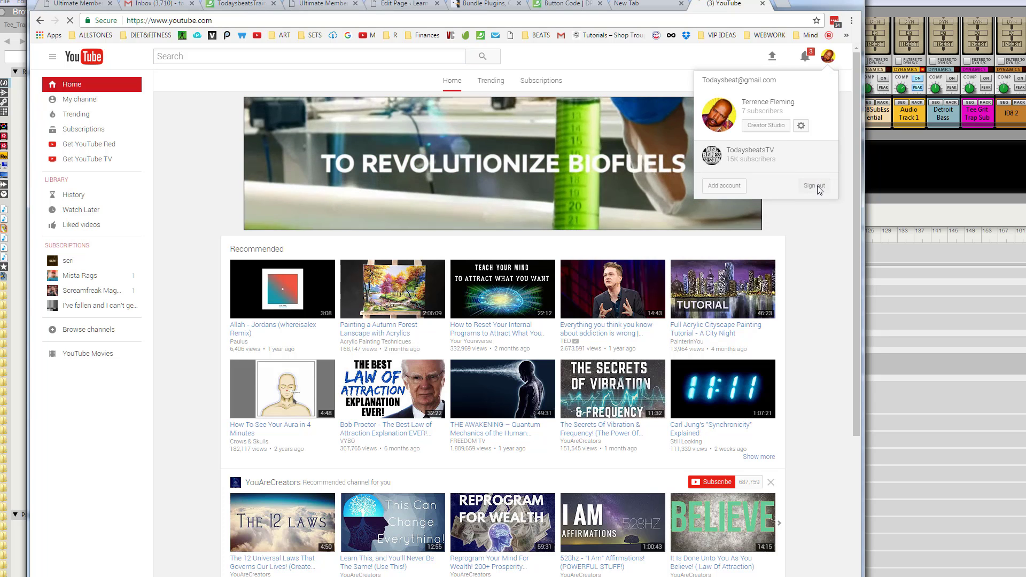
{"action": "left_click", "coordinate": [816, 186]}
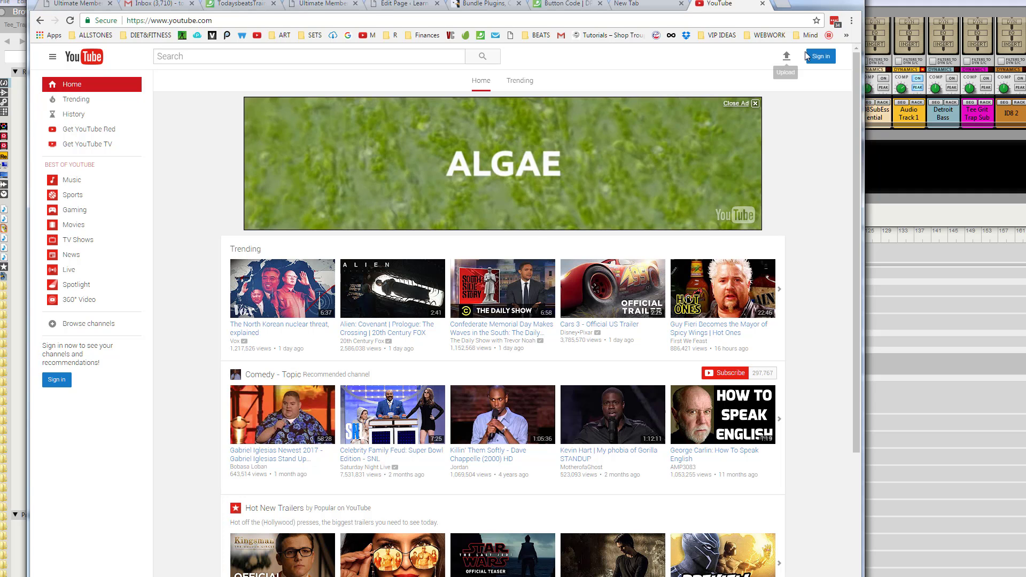
- Begin signing in to YouTube with the first listed account and submit its account password
{"action": "left_click", "coordinate": [813, 57]}
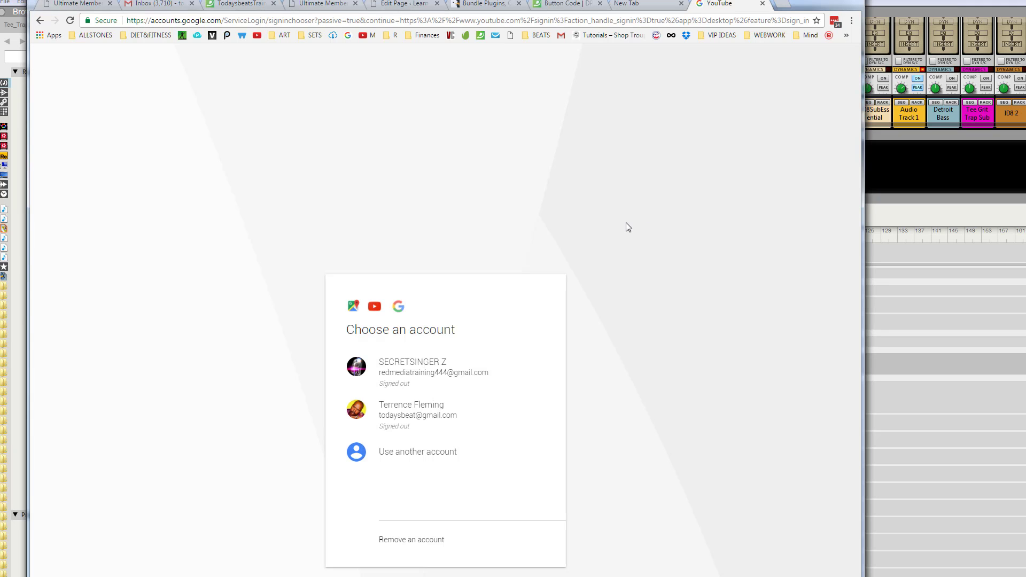
{"action": "left_click", "coordinate": [426, 380]}
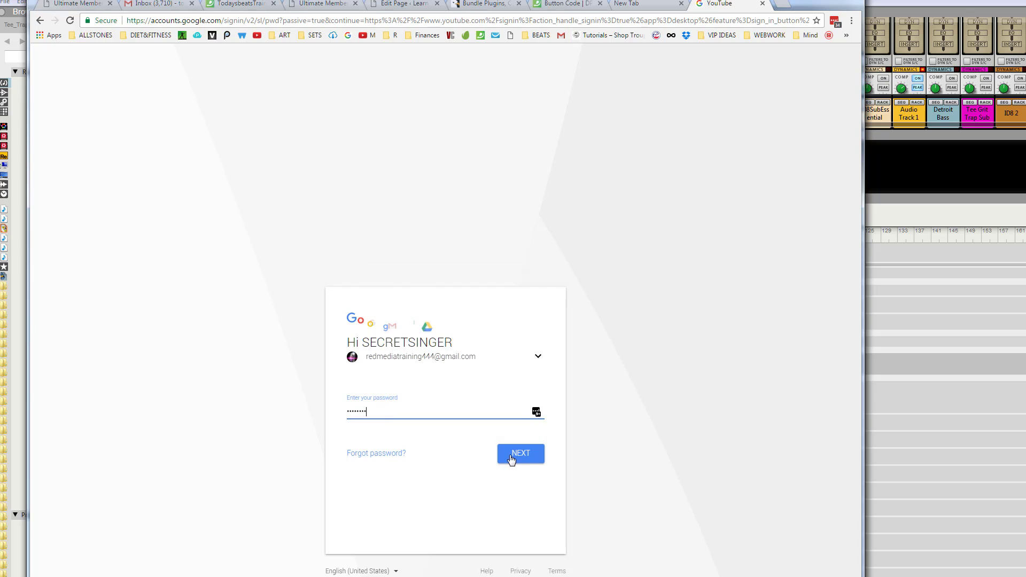
{"action": "left_click", "coordinate": [522, 458]}
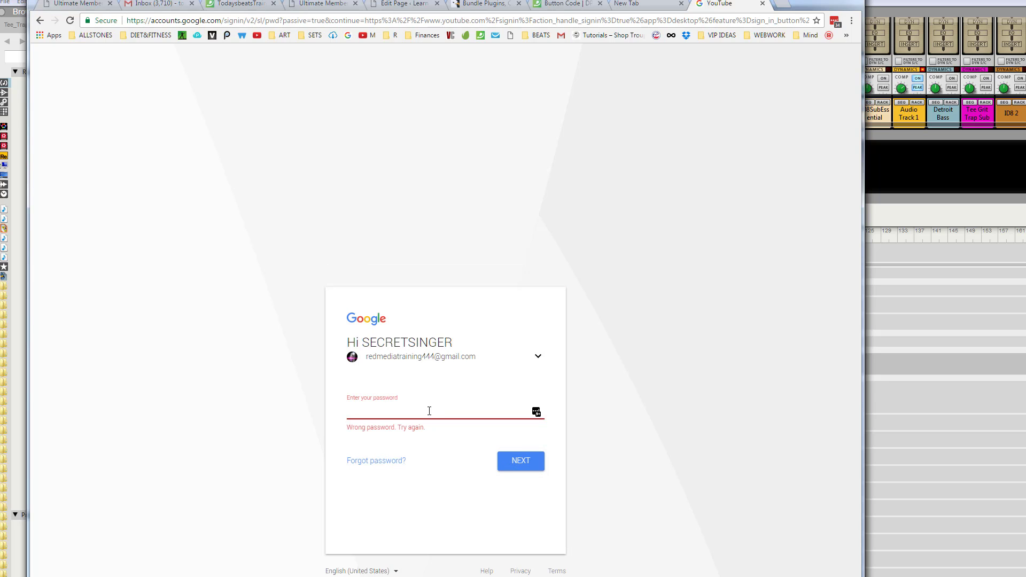
- Re-enter the account password to sign in, and continue to YouTube as the RedArtMedia1 channel
{"action": "type", "text": "••••••"}
{"action": "key", "text": "BackSpace"}
{"action": "key", "text": "BackSpace"}
{"action": "key", "text": "BackSpace"}
{"action": "key", "text": "BackSpace"}
{"action": "key", "text": "BackSpace"}
{"action": "key", "text": "BackSpace"}
{"action": "type", "text": "•••••••••••••"}
{"action": "left_click", "coordinate": [519, 467]}
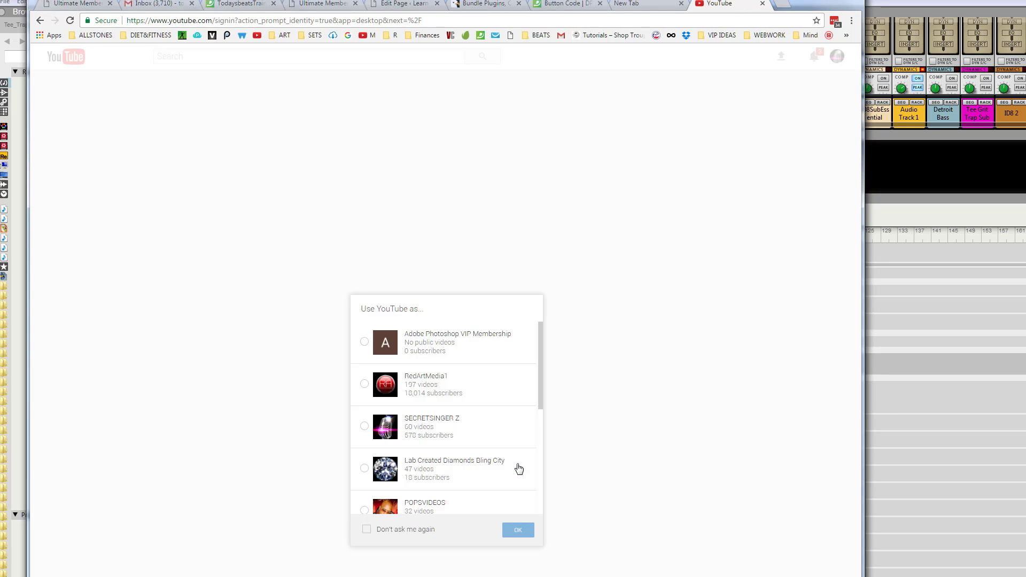
{"action": "left_click", "coordinate": [429, 393]}
{"action": "left_click", "coordinate": [519, 530]}
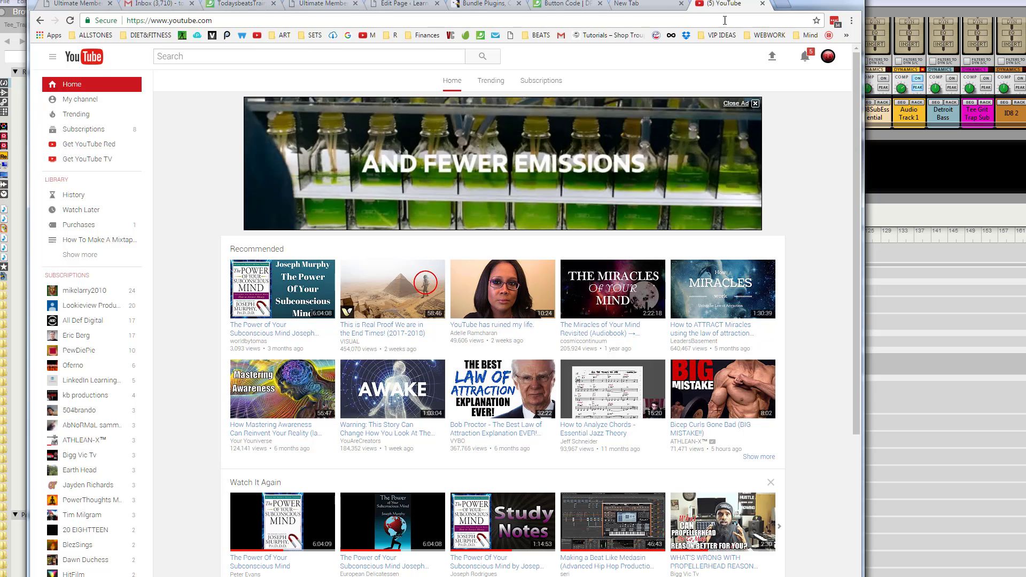
- Search the web for "uad" in a new tab and open Universal Audio's UAD Audio Plug-Ins page
{"action": "key", "text": "ctrl+t"}
{"action": "type", "text": "uad"}
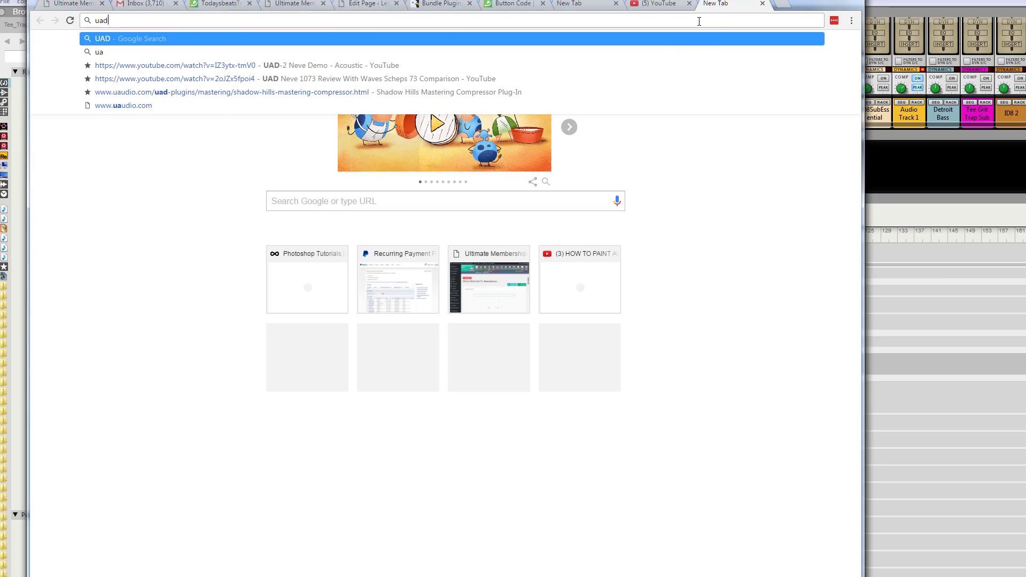
{"action": "key", "text": "Return"}
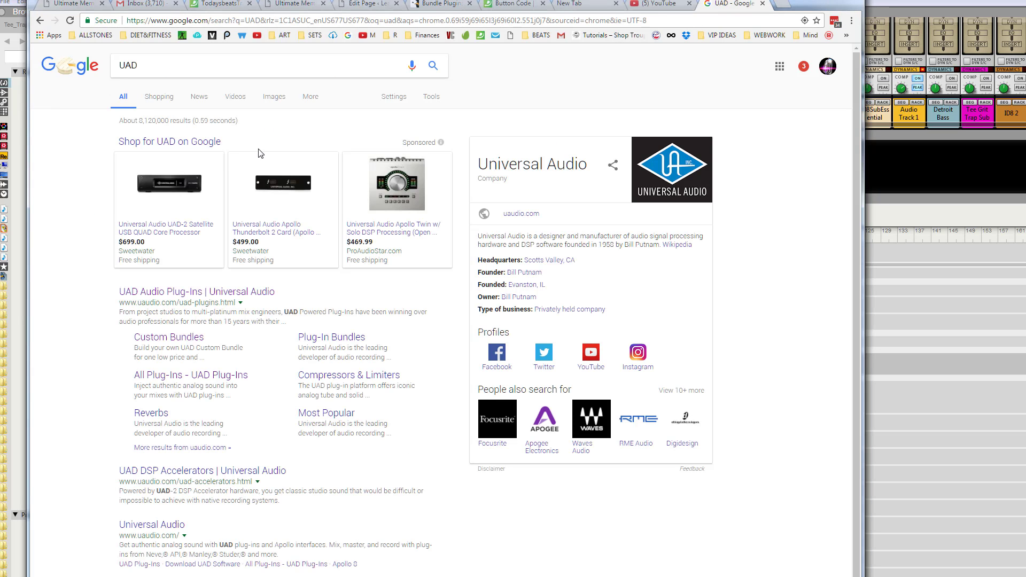
{"action": "left_click", "coordinate": [246, 292]}
- Search the web for "Reason 9.5 vst" in a new browser tab
{"action": "left_click", "coordinate": [790, 5]}
{"action": "type", "text": "R"}
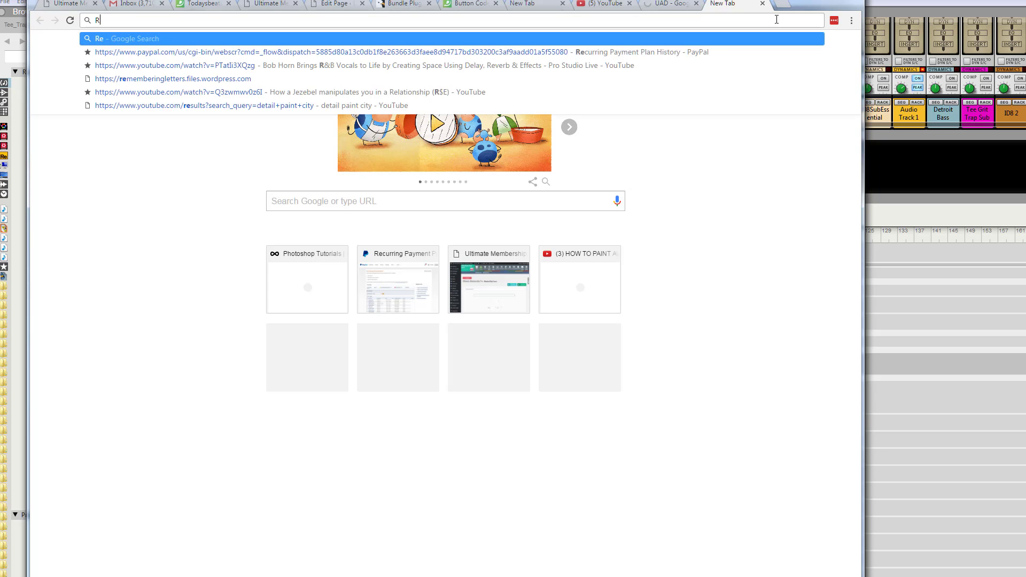
{"action": "type", "text": "eason 9"}
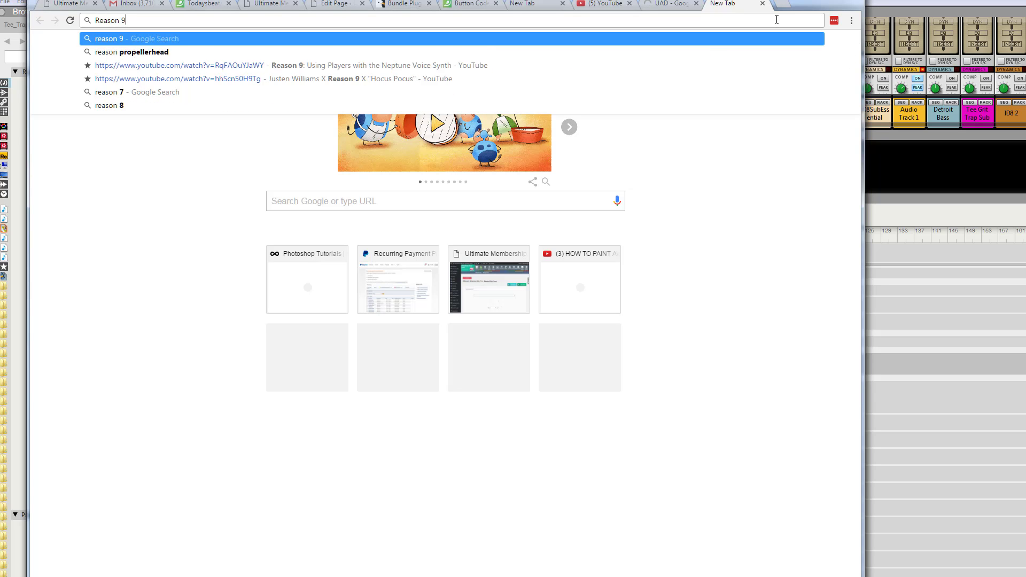
{"action": "type", "text": ".5 vst"}
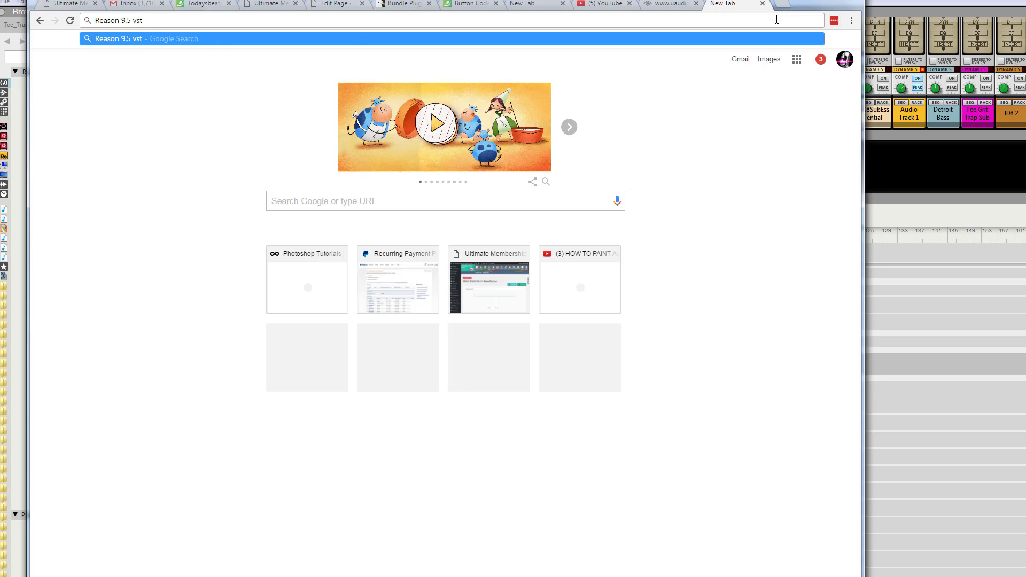
{"action": "key", "text": "Return"}
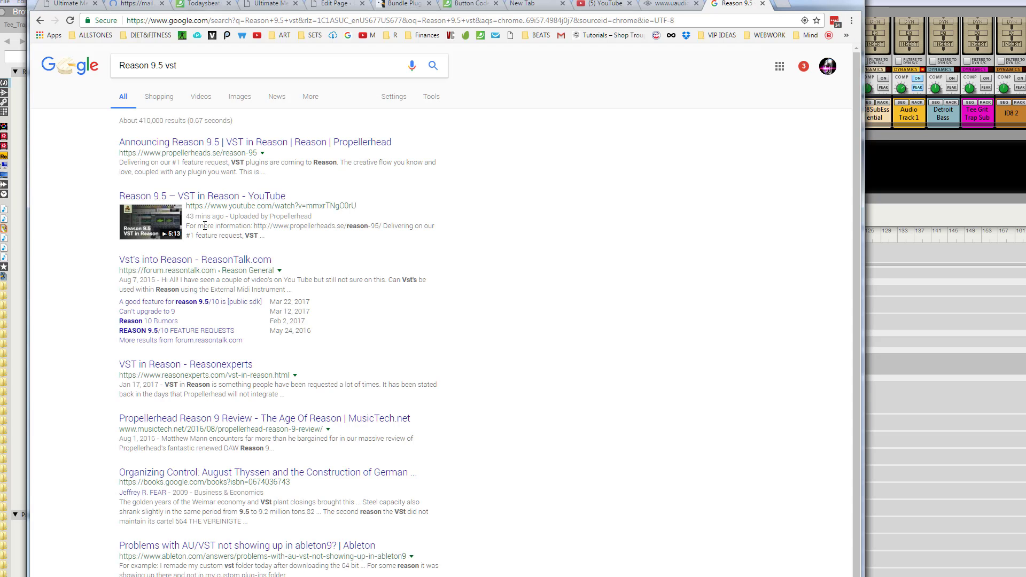
{"action": "left_click", "coordinate": [231, 199]}
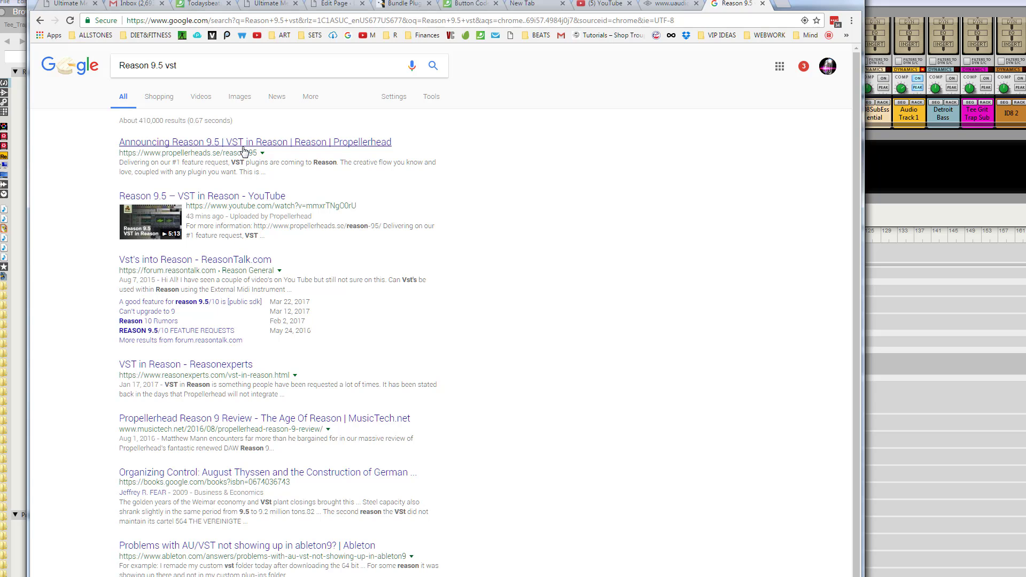
- Open Propellerhead's Reason 9.5 VST announcement page and read through it down to the FAQ
{"action": "left_click", "coordinate": [280, 142]}
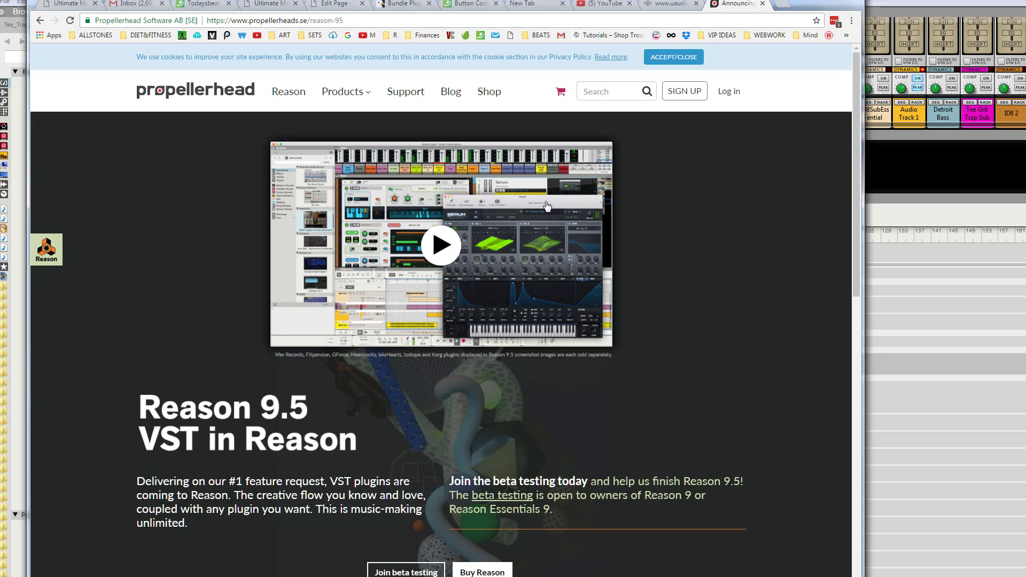
{"action": "scroll", "coordinate": [665, 270], "scroll_direction": "down", "scroll_amount": 1}
{"action": "scroll", "coordinate": [662, 269], "scroll_direction": "down", "scroll_amount": 10}
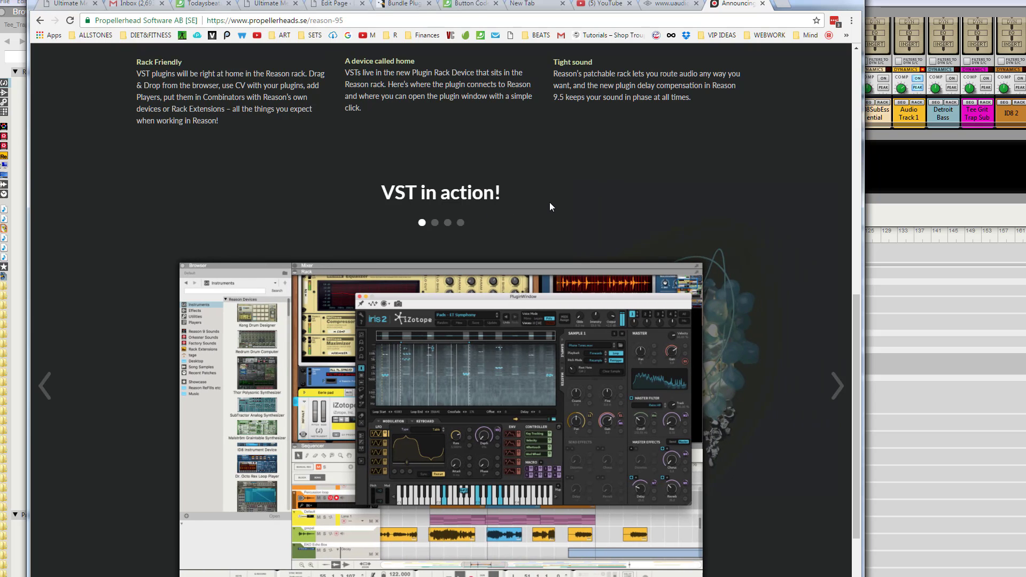
{"action": "scroll", "coordinate": [596, 199], "scroll_direction": "down", "scroll_amount": 5}
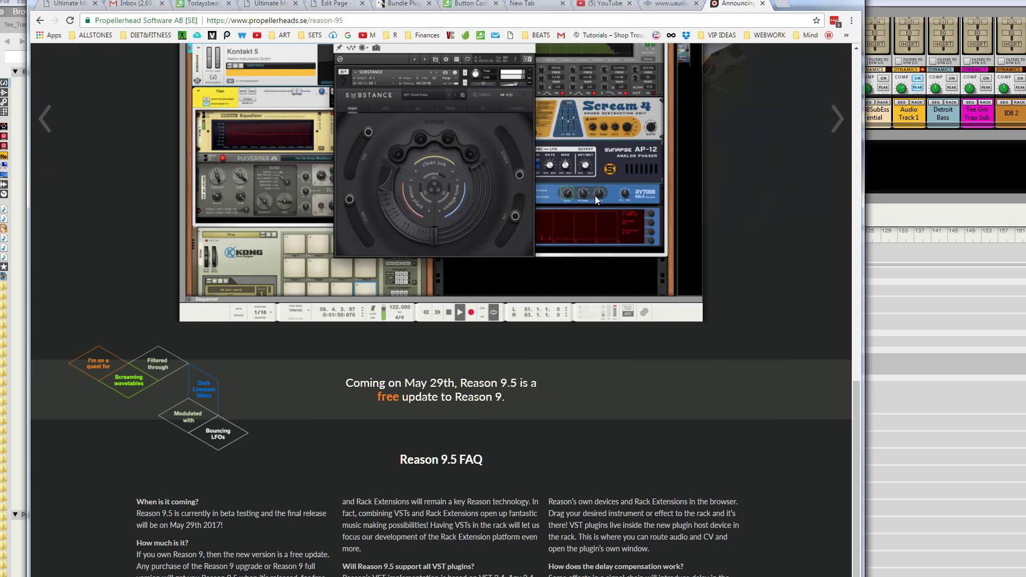
- Switch to Reason and widen its window across the full screen
{"action": "key", "text": "alt+Tab"}
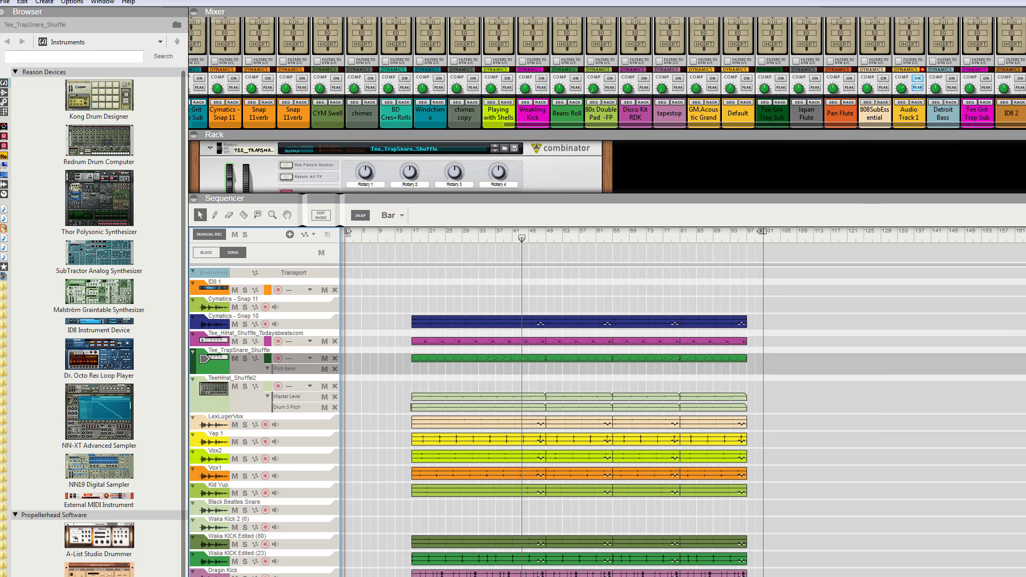
{"action": "key", "text": "ctrl+shift+f"}
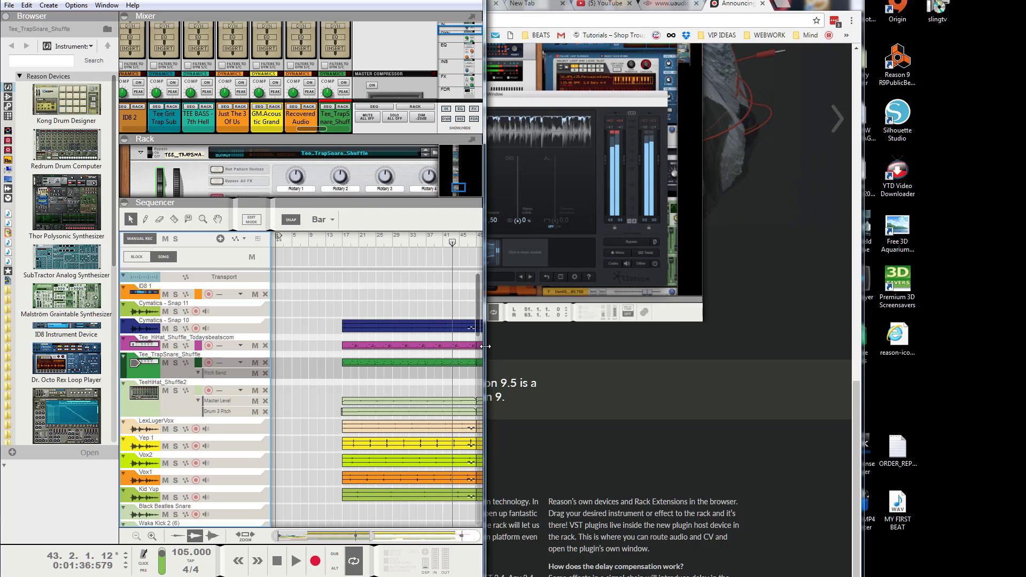
{"action": "left_click_drag", "start_coordinate": [485, 347], "coordinate": [1025, 392]}
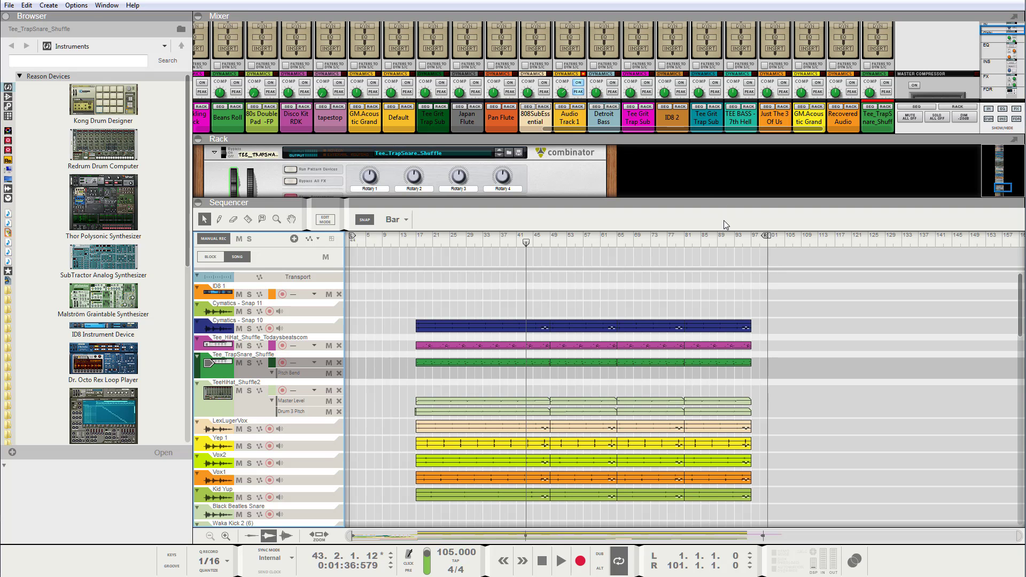
- Enlarge the sequencer area over the rack and mixer, and return the song position to the start
{"action": "left_click_drag", "start_coordinate": [722, 204], "coordinate": [708, 95]}
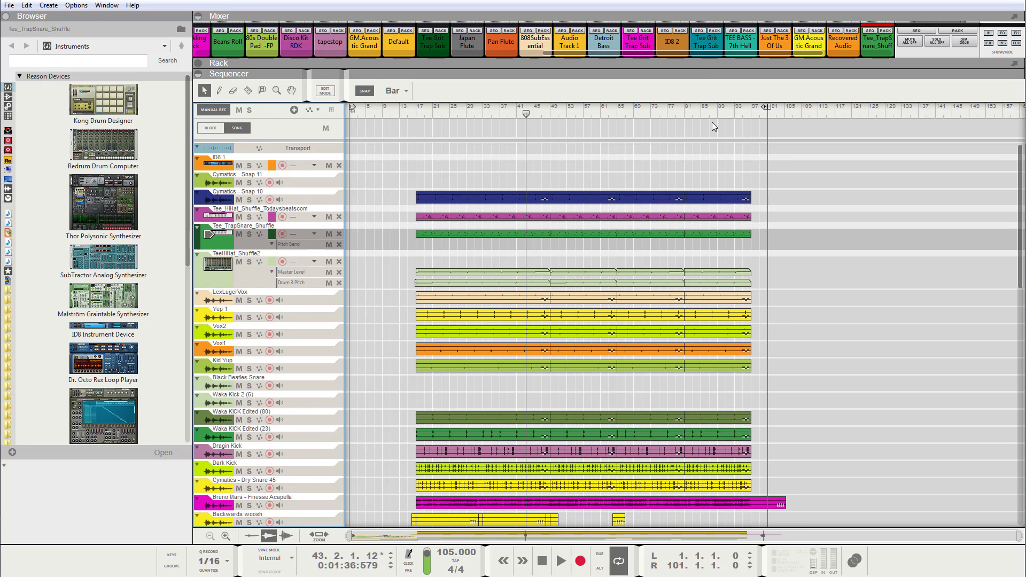
{"action": "left_click", "coordinate": [540, 564]}
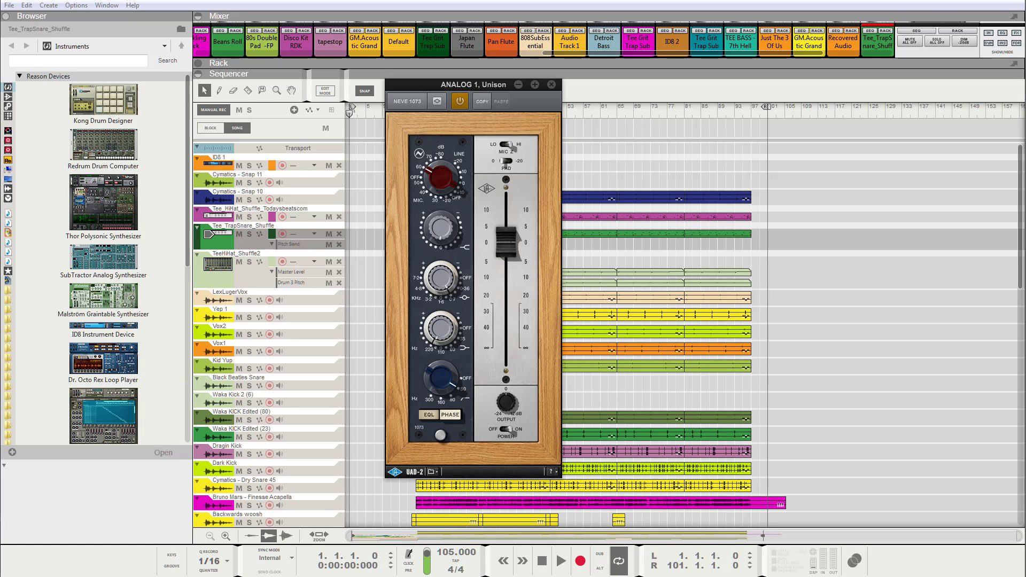
- Switch to the Universal Audio Console and, in ANALOG 1's Neve 1073, set the mic gain to -65 dB and the high-pass filter to off
{"action": "left_click", "coordinate": [552, 84]}
{"action": "key", "text": "alt+Tab"}
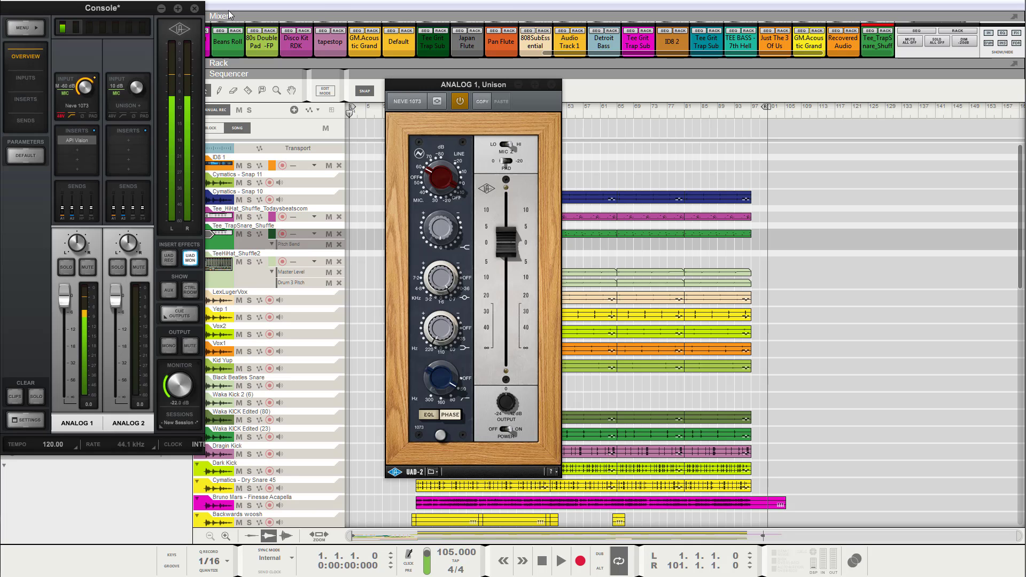
{"action": "left_click", "coordinate": [70, 109]}
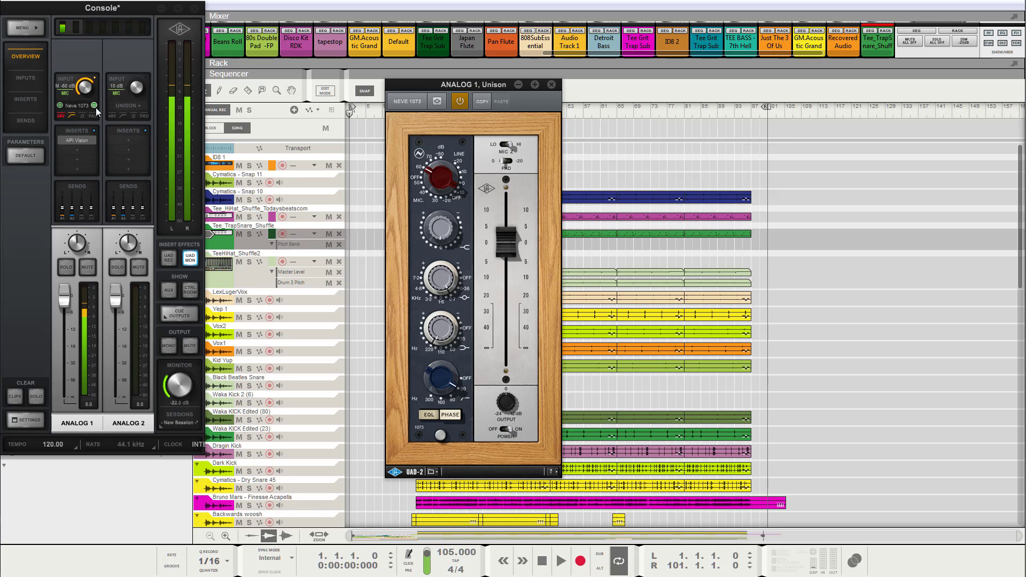
{"action": "left_click_drag", "start_coordinate": [439, 177], "coordinate": [434, 163]}
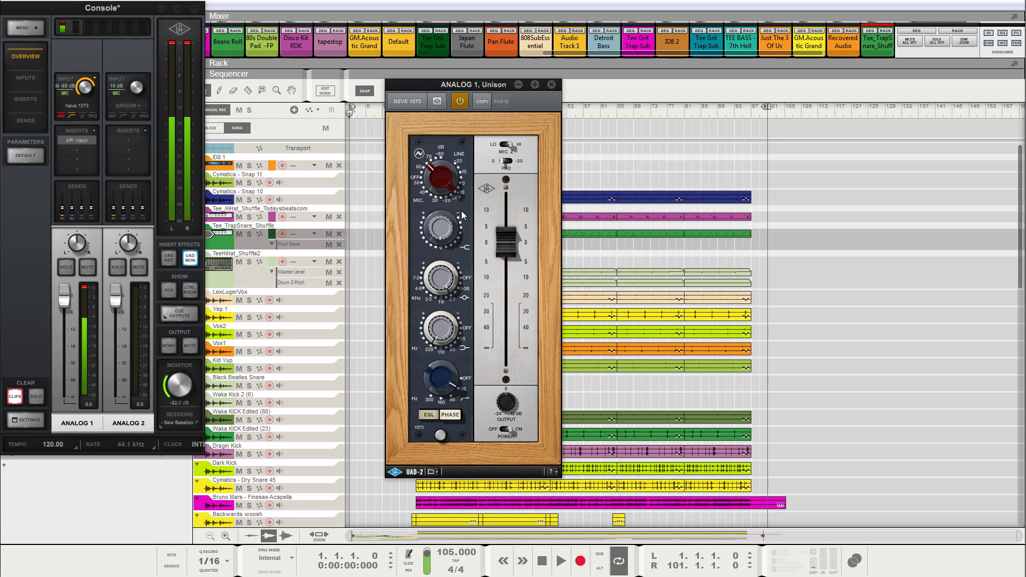
{"action": "left_click_drag", "start_coordinate": [447, 374], "coordinate": [447, 401]}
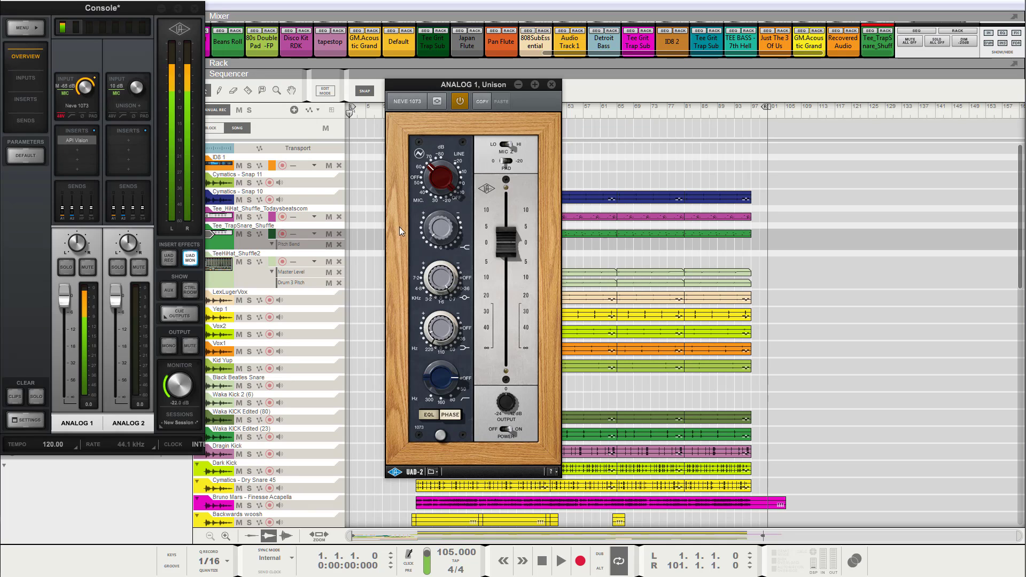
- Open the API Vision channel strip on ANALOG 1, compare the sound with it enabled and bypassed, and close its window
{"action": "left_click", "coordinate": [85, 140]}
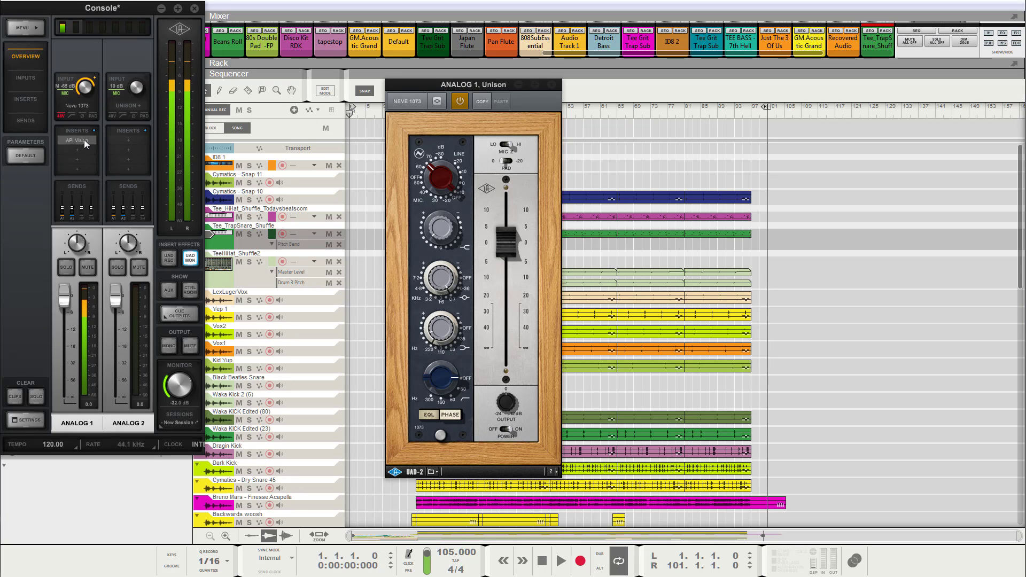
{"action": "left_click_drag", "start_coordinate": [502, 97], "coordinate": [422, 84]}
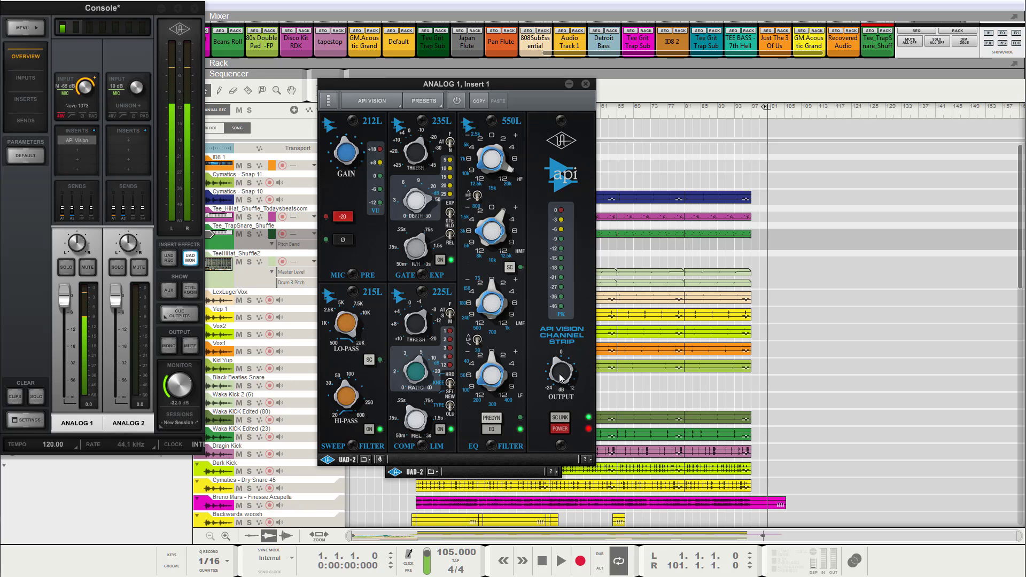
{"action": "left_click", "coordinate": [457, 101]}
{"action": "left_click", "coordinate": [458, 101]}
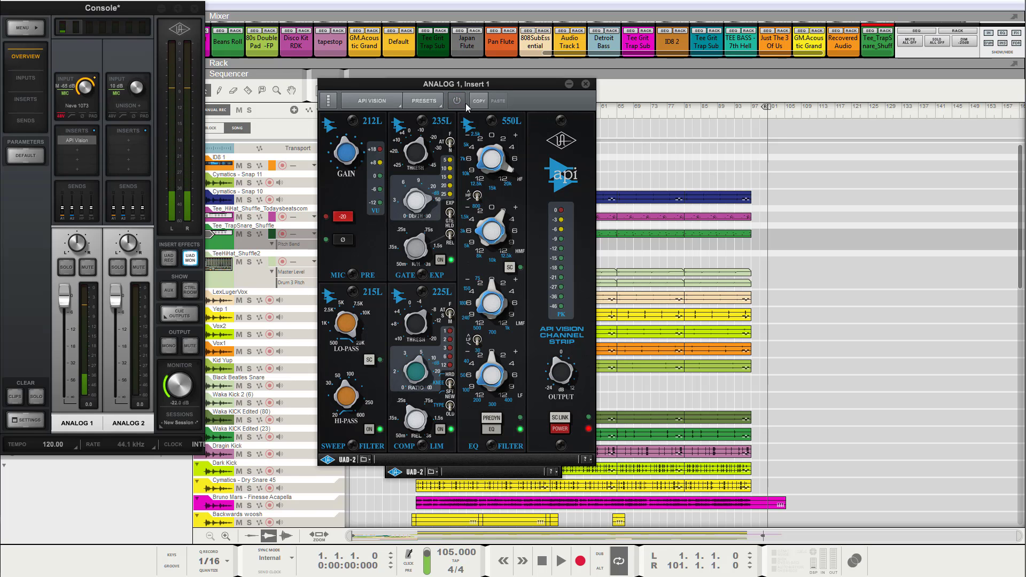
{"action": "left_click", "coordinate": [585, 86]}
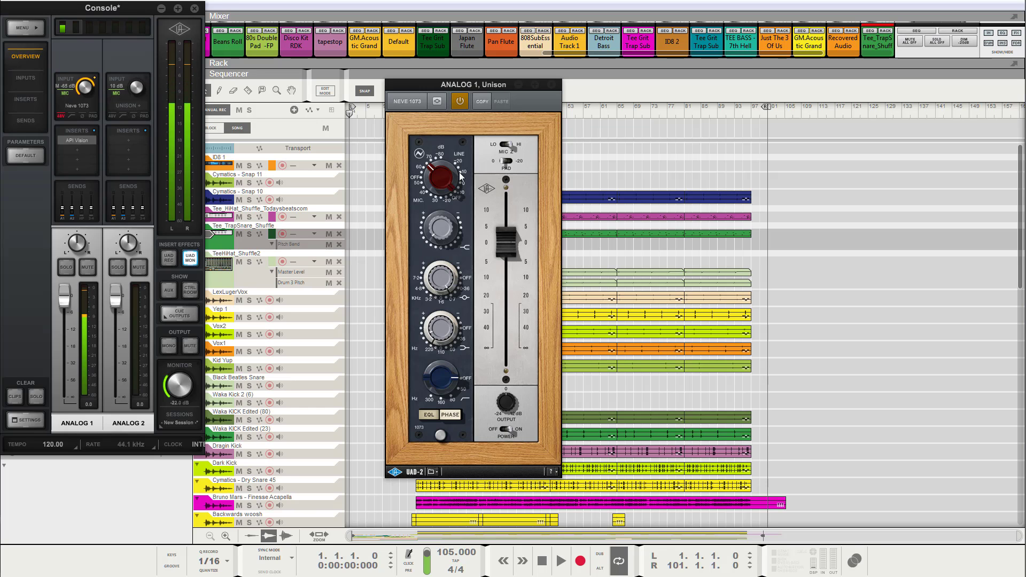
- Reopen the API Vision insert on ANALOG 1 and briefly enable it to hear the processed microphone signal before bypassing it again
{"action": "left_click", "coordinate": [76, 139]}
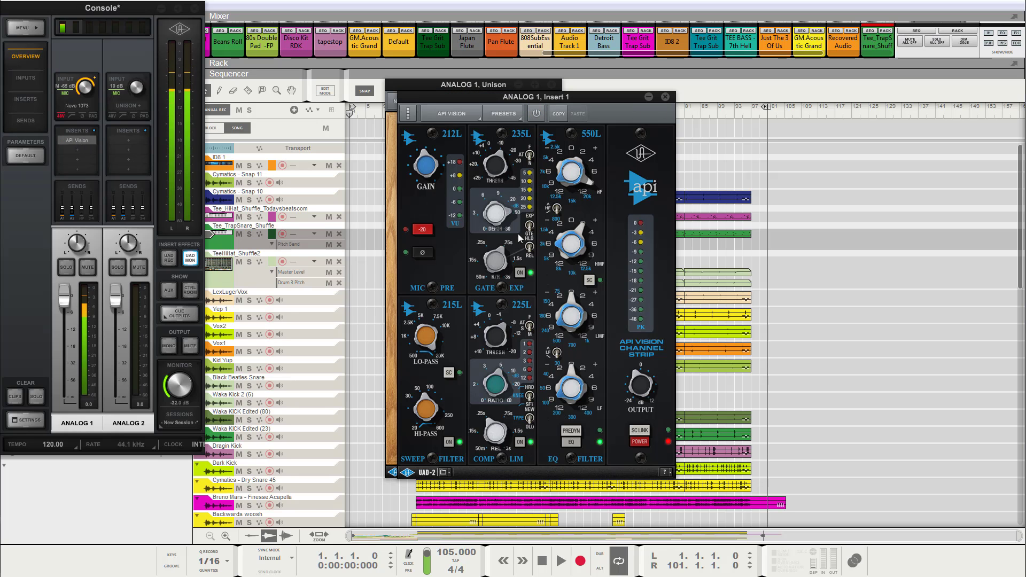
{"action": "left_click", "coordinate": [535, 115]}
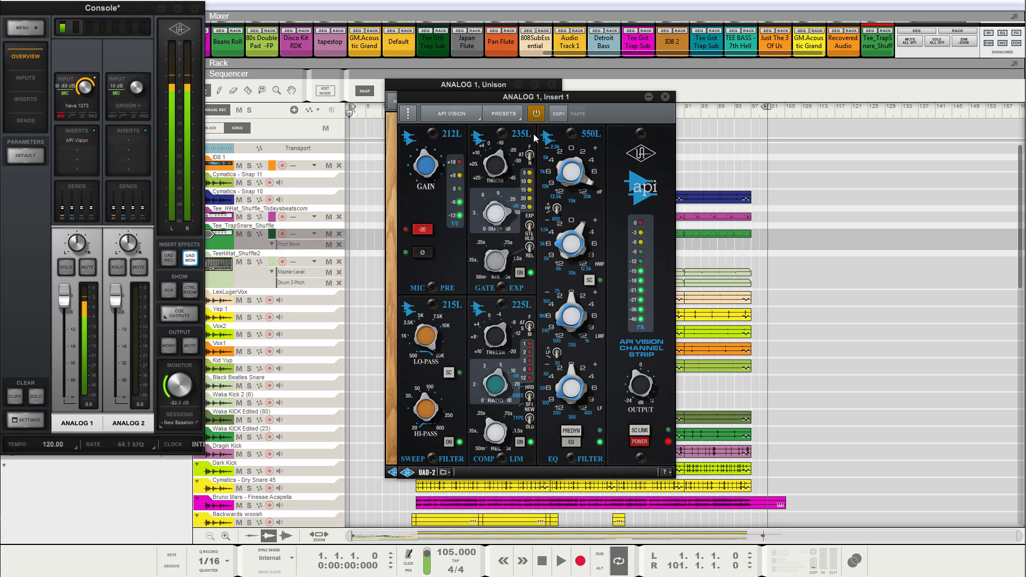
{"action": "left_click", "coordinate": [537, 113]}
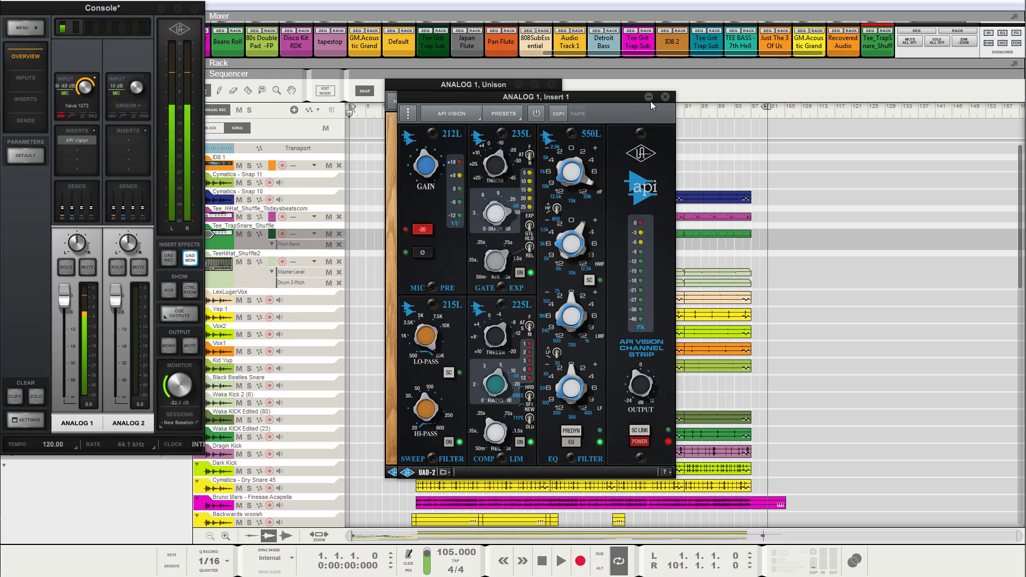
- Close the API Vision window, add the 4K Channel Strip to ANALOG 1's second insert slot, and decline visiting the purchase website
{"action": "left_click", "coordinate": [650, 100]}
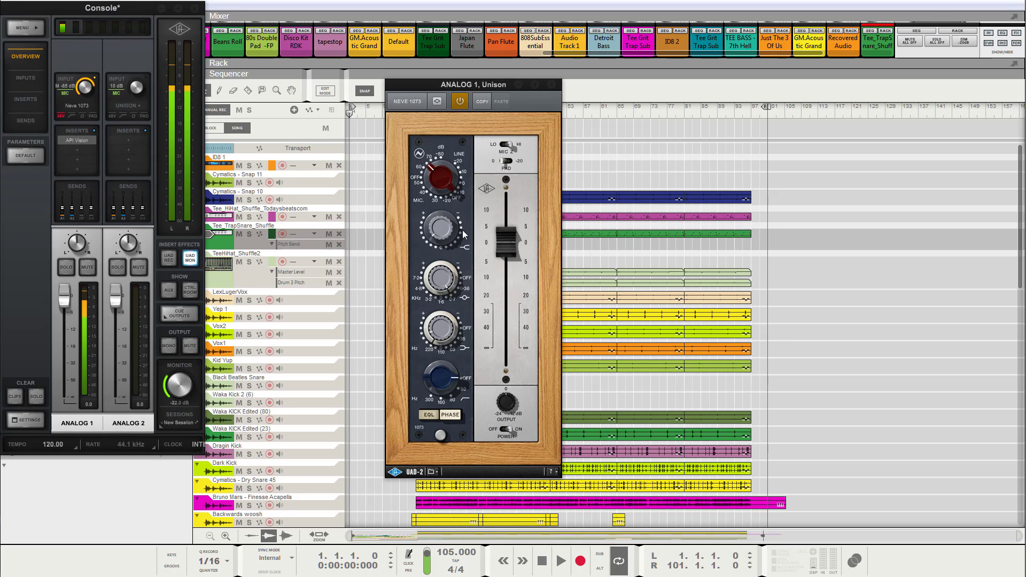
{"action": "left_click", "coordinate": [77, 150]}
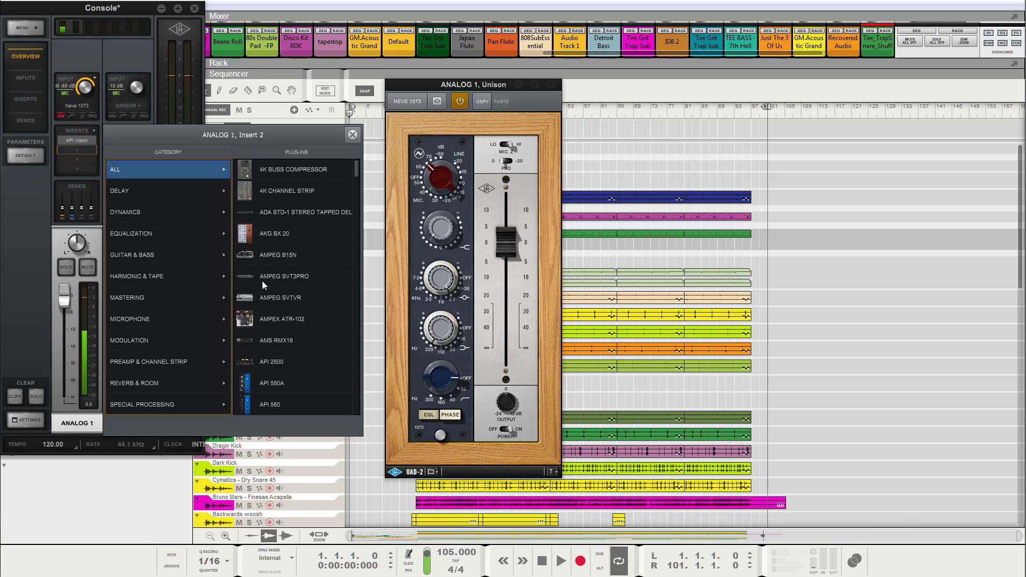
{"action": "left_click", "coordinate": [268, 193]}
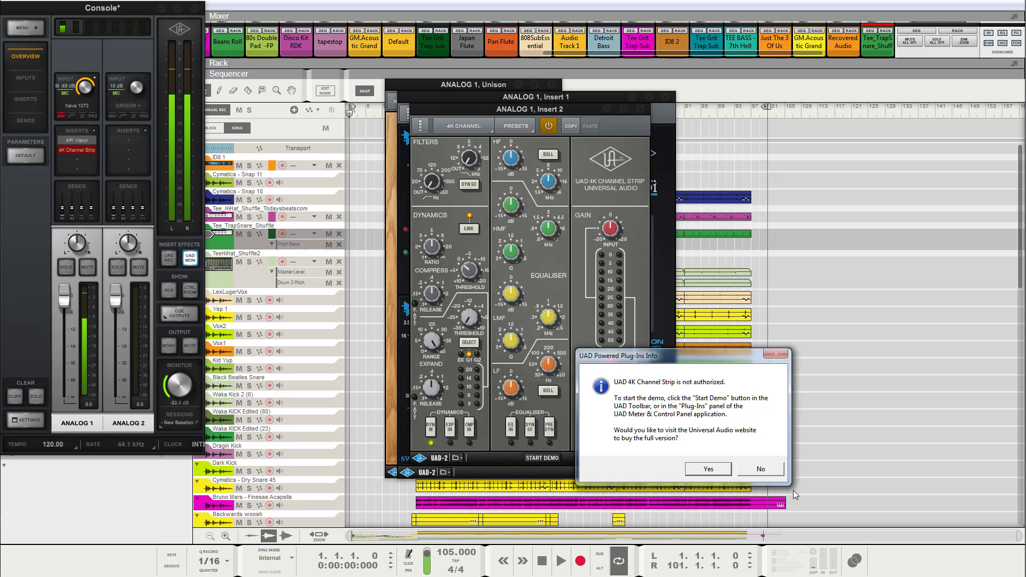
{"action": "left_click", "coordinate": [770, 474]}
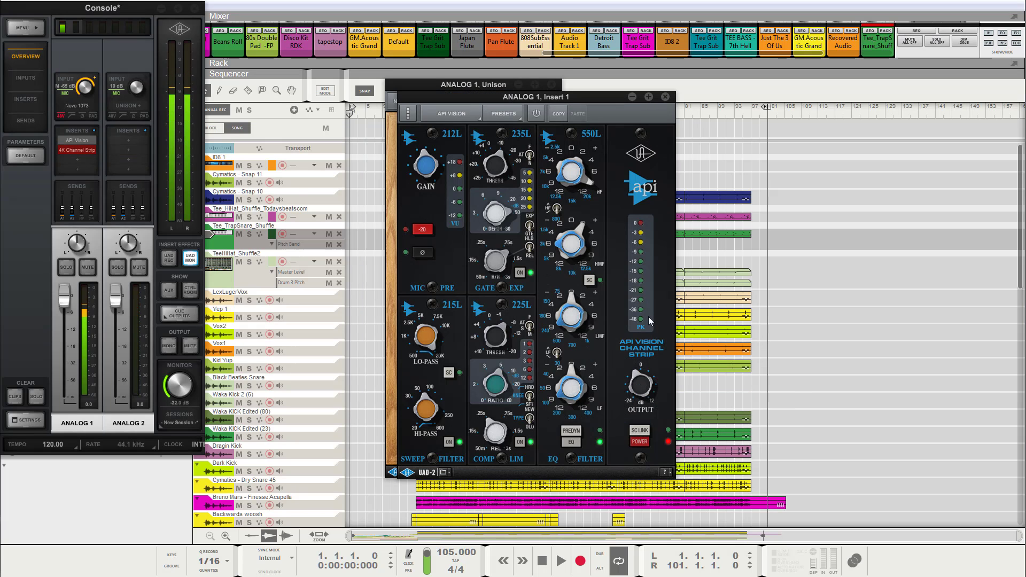
- Bring up the 4K Channel Strip window from ANALOG 1's inserts, and close it together with the API Vision window
{"action": "left_click", "coordinate": [83, 152]}
{"action": "left_click", "coordinate": [83, 152]}
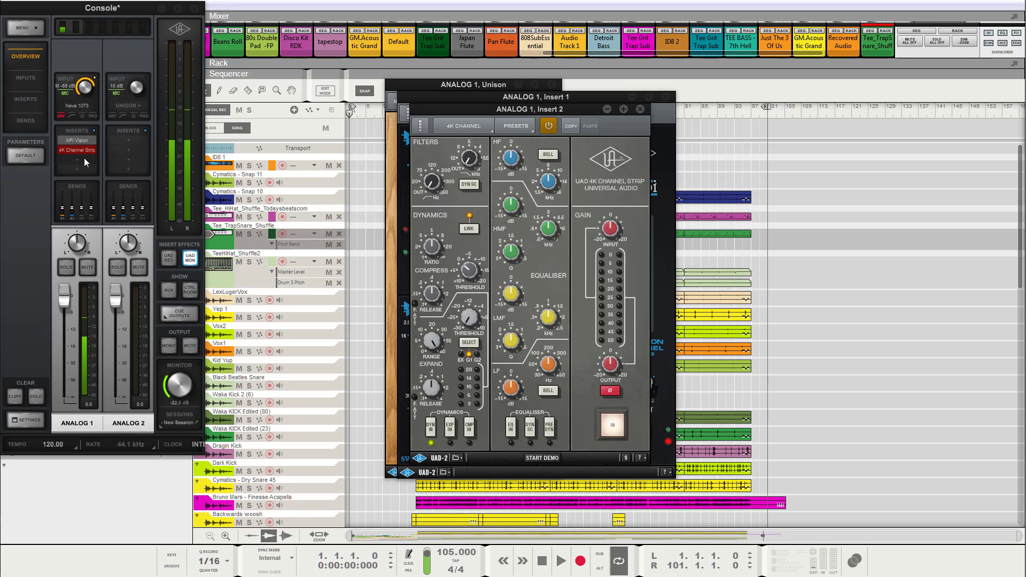
{"action": "left_click", "coordinate": [640, 110]}
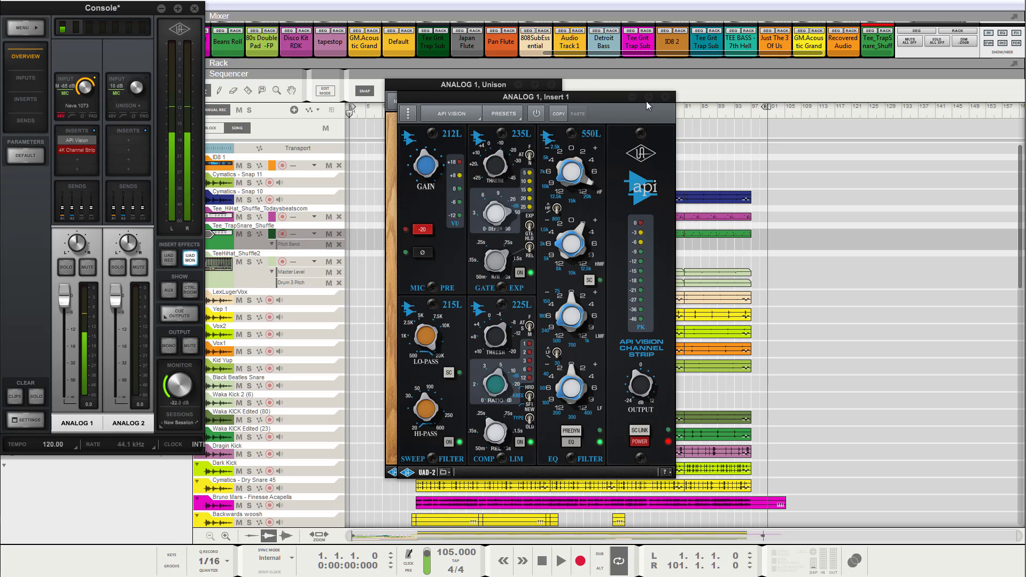
{"action": "left_click", "coordinate": [665, 97]}
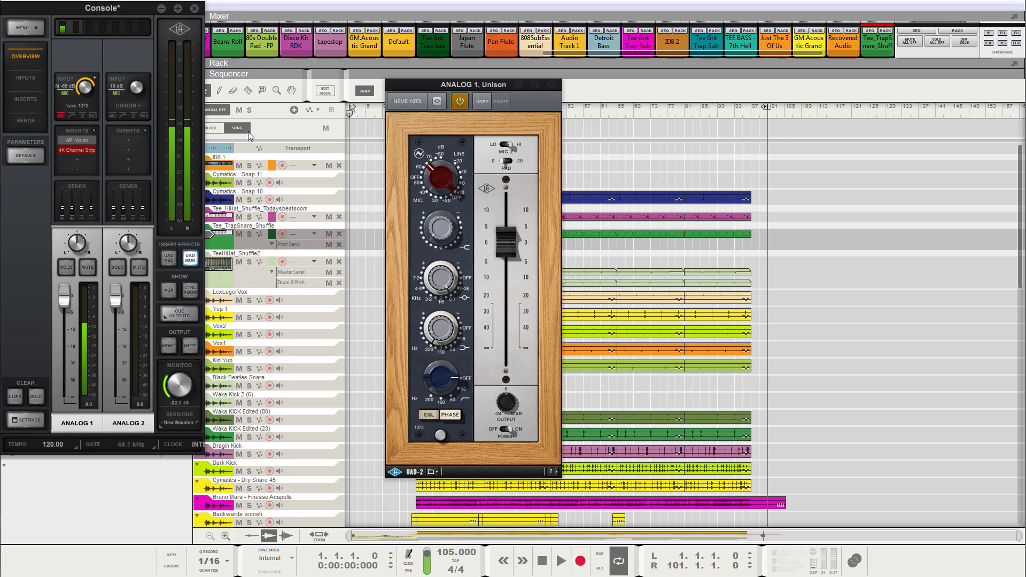
- Reopen the 4K Channel Strip insert, view its plug-in assignment choices, and close its window and the Neve 1073 window
{"action": "left_click", "coordinate": [77, 149]}
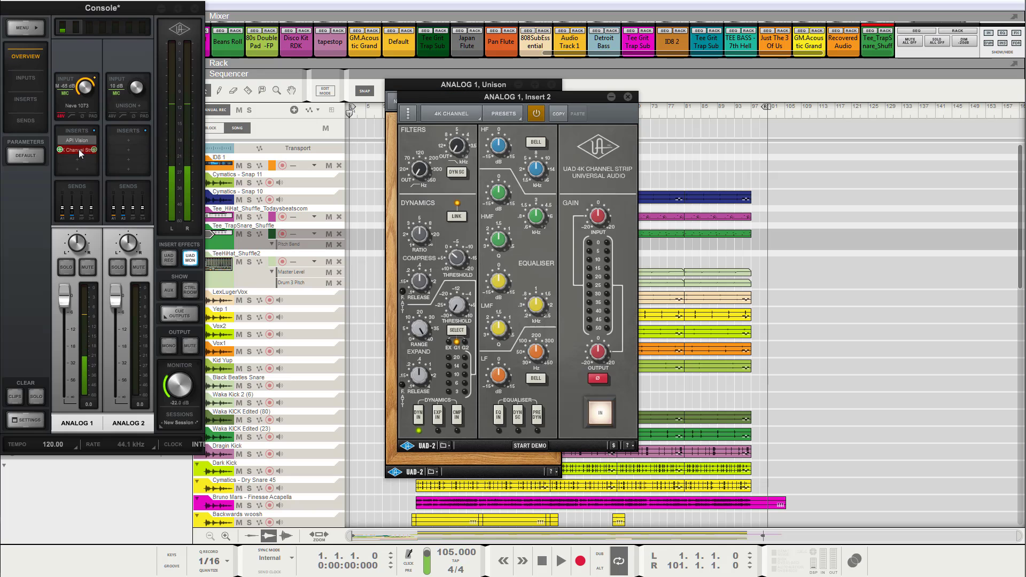
{"action": "left_click", "coordinate": [476, 116]}
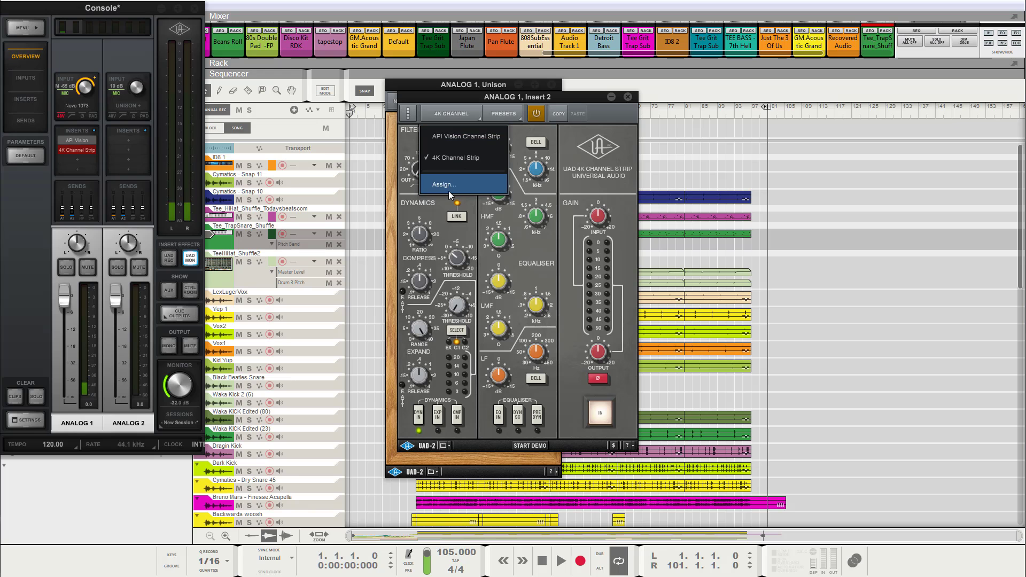
{"action": "left_click", "coordinate": [631, 105]}
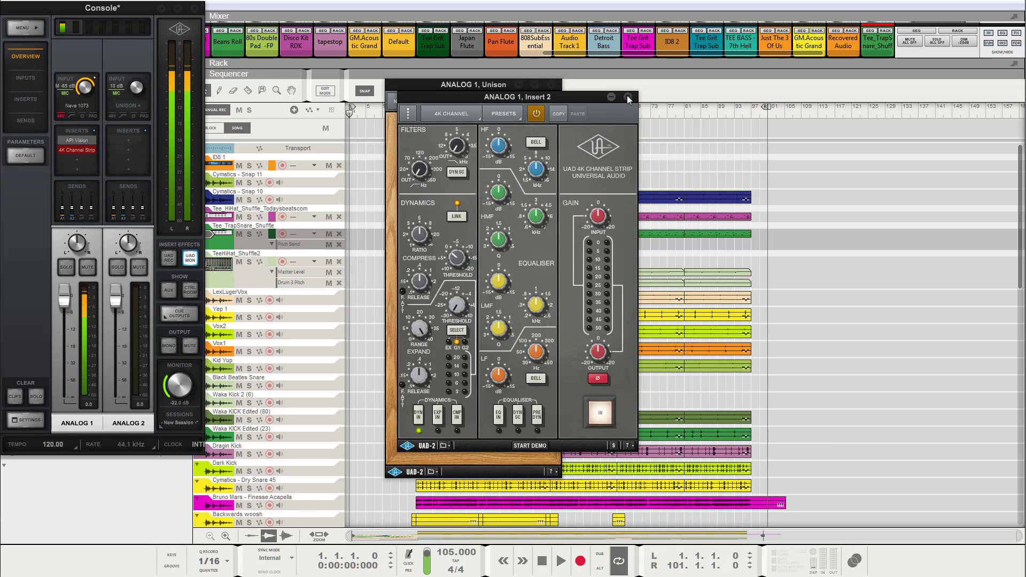
{"action": "left_click", "coordinate": [628, 97]}
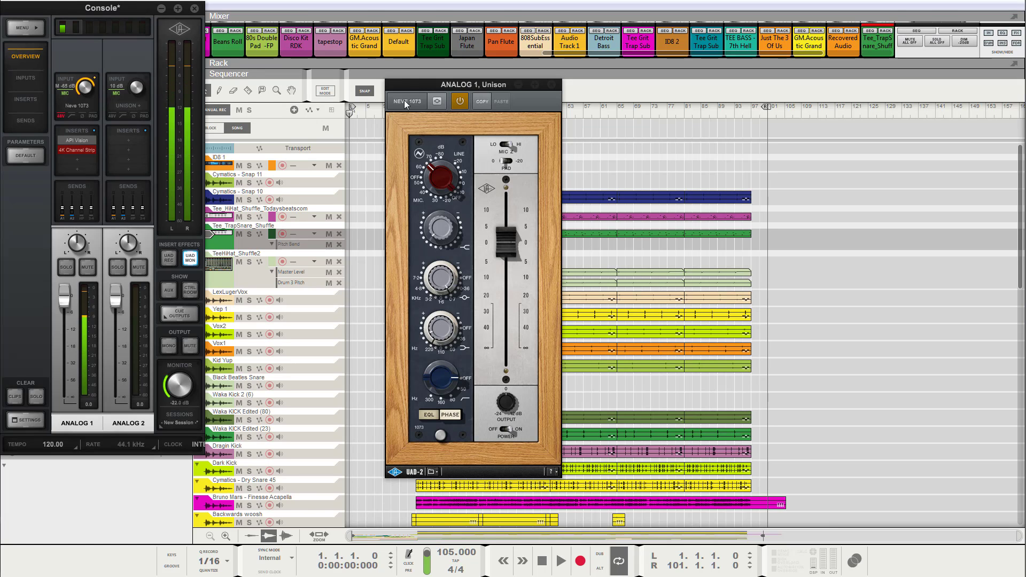
{"action": "left_click", "coordinate": [553, 85]}
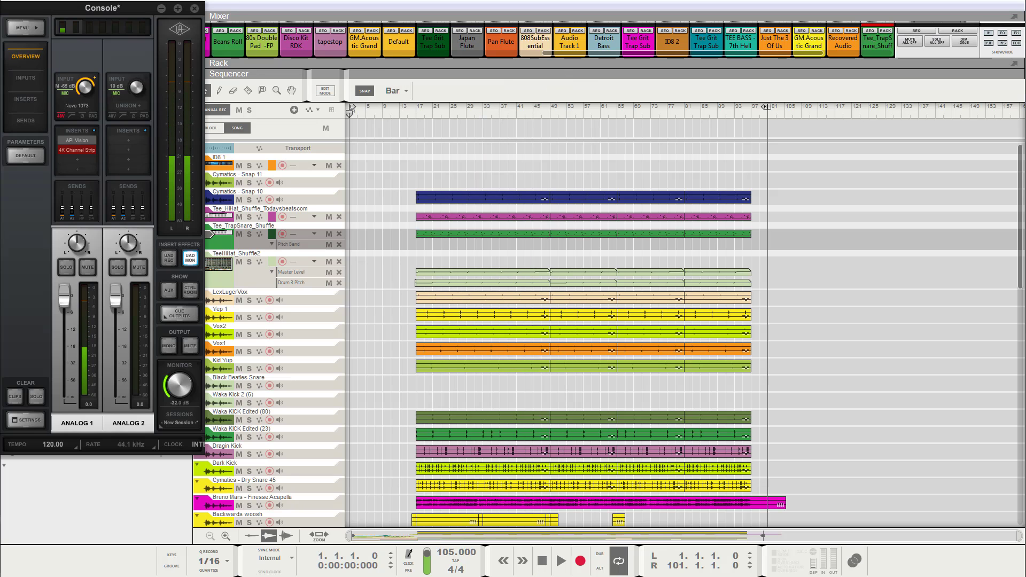
- Switch to Reason, stop the transport, look over the lower sequencer tracks, and enlarge the mixer to examine its channel strips
{"action": "left_click", "coordinate": [543, 561]}
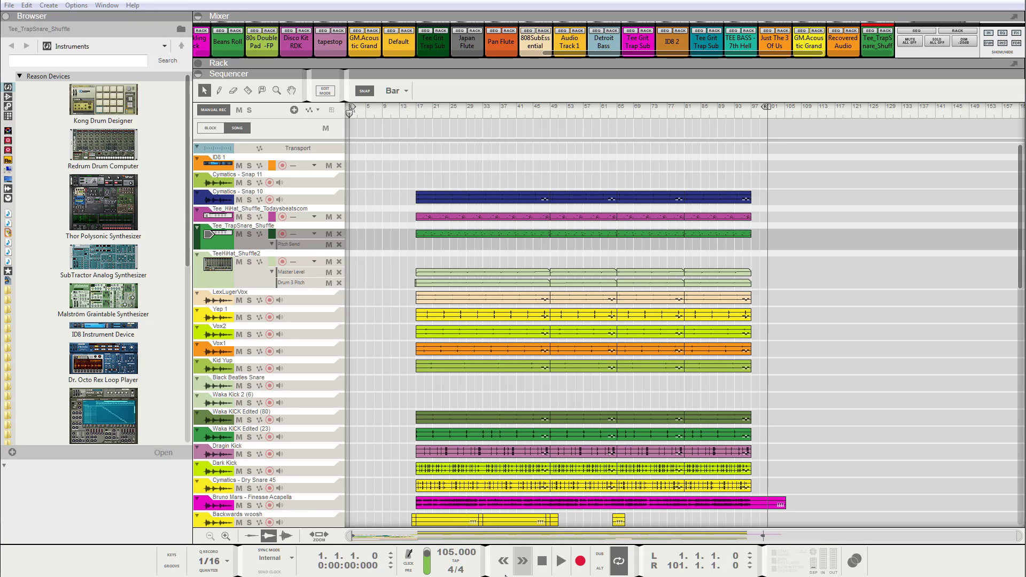
{"action": "left_click", "coordinate": [543, 561]}
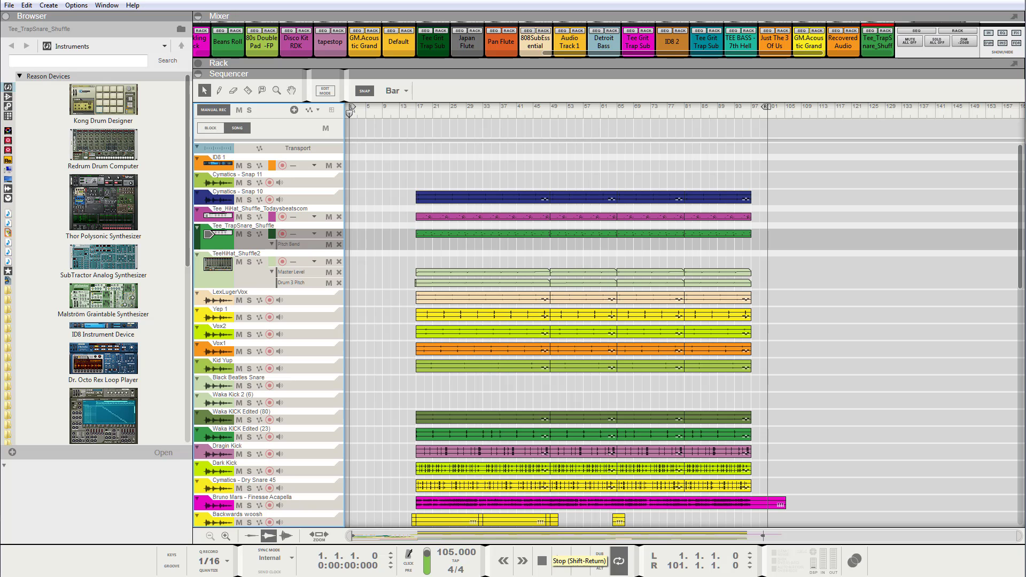
{"action": "left_click_drag", "start_coordinate": [1018, 241], "coordinate": [1008, 505]}
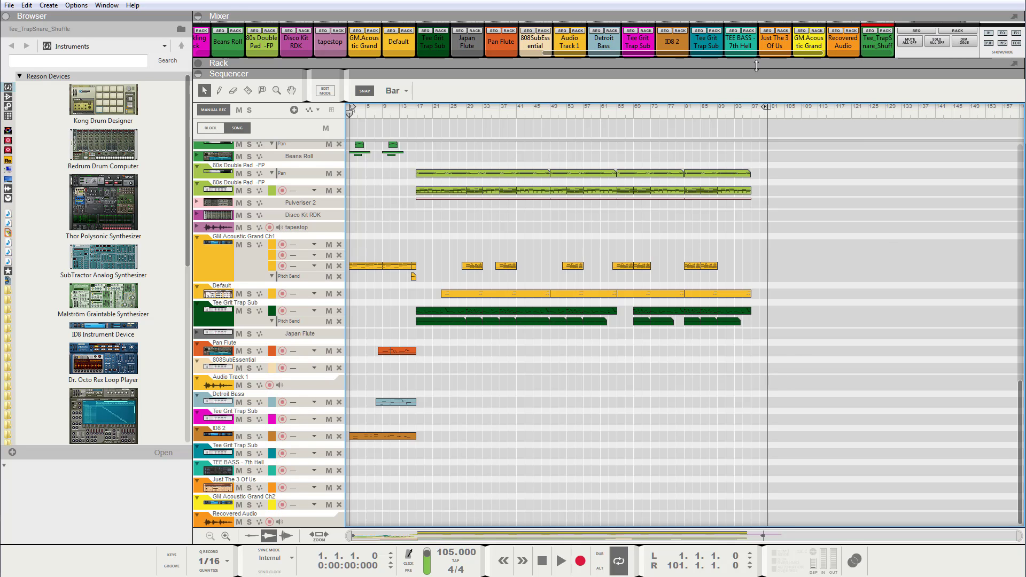
{"action": "left_click_drag", "start_coordinate": [757, 62], "coordinate": [741, 245]}
{"action": "scroll", "coordinate": [743, 230], "scroll_direction": "down", "scroll_amount": 10}
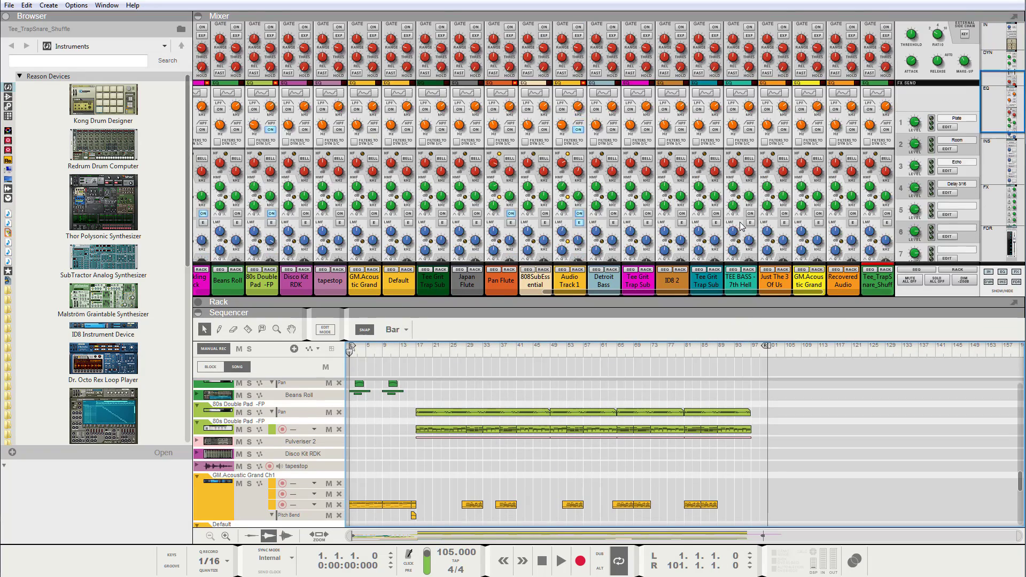
{"action": "scroll", "coordinate": [594, 165], "scroll_direction": "up", "scroll_amount": 8}
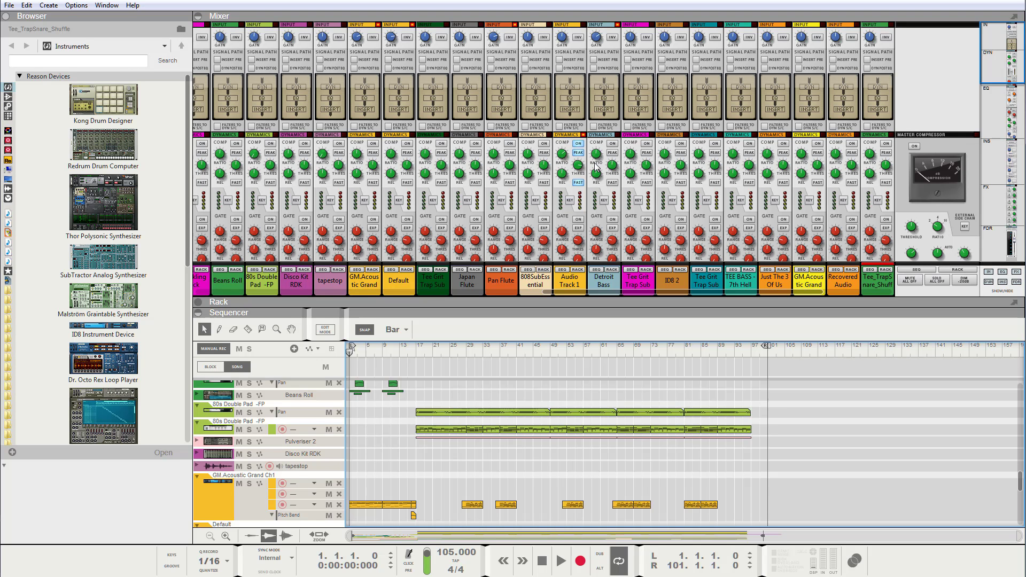
- Start song playback, select the 80s Double Pad -FP track, and show its Combinator in an enlarged rack
{"action": "left_click", "coordinate": [561, 561]}
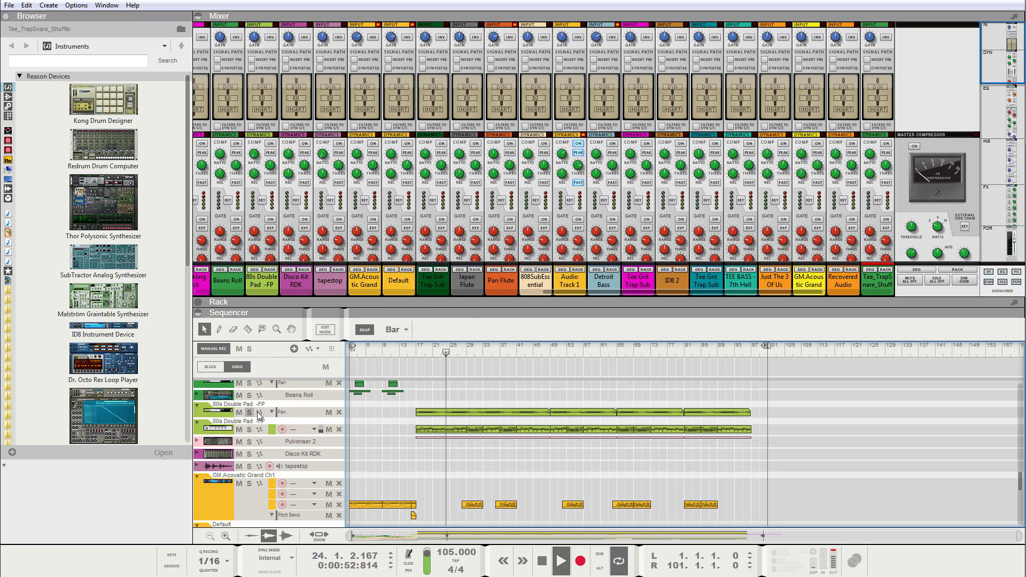
{"action": "left_click", "coordinate": [222, 411]}
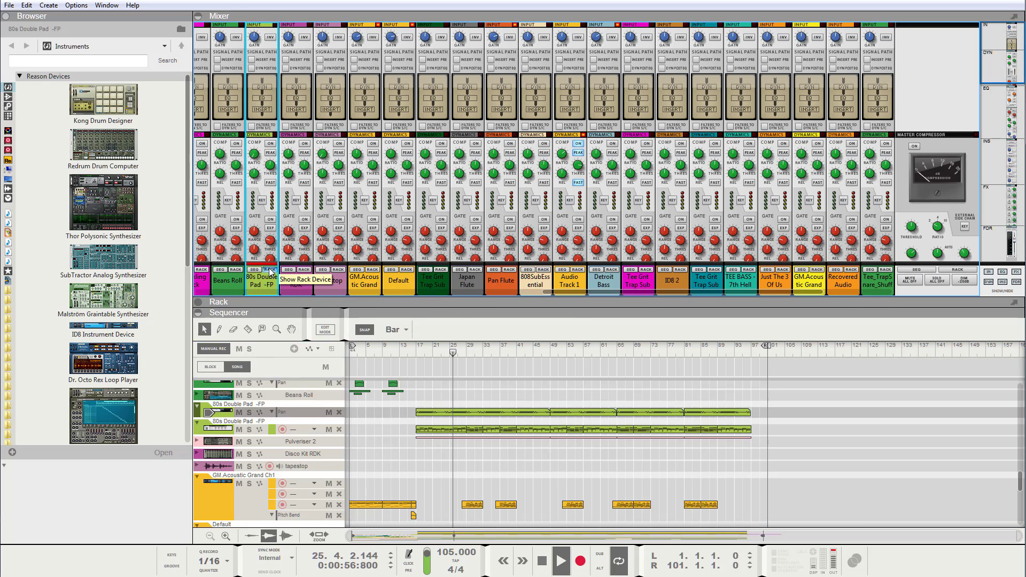
{"action": "left_click", "coordinate": [271, 269]}
{"action": "left_click_drag", "start_coordinate": [531, 305], "coordinate": [567, 86]}
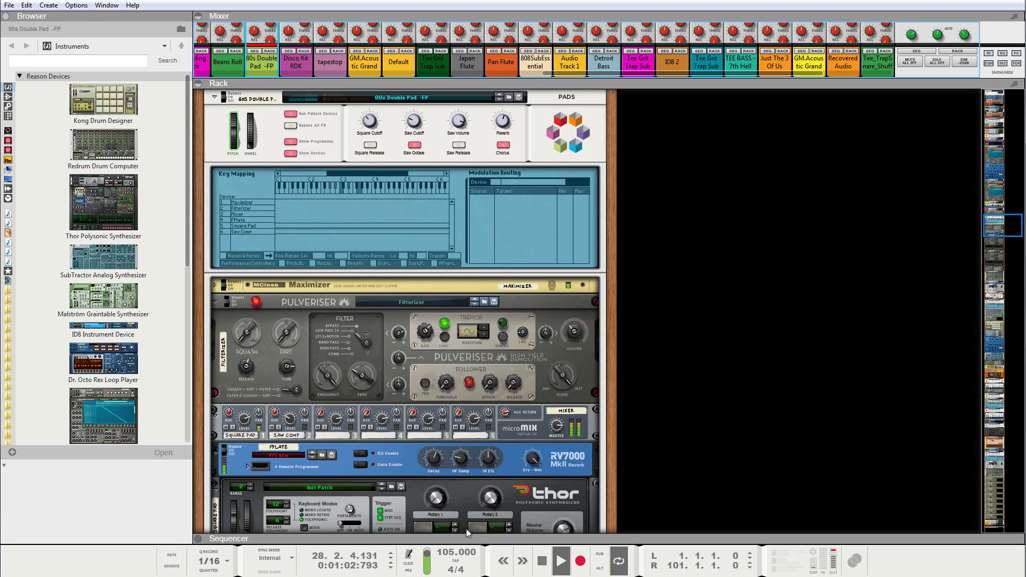
- Enlarge the sequencer, open the first 80s Double Pad -FP pan automation clip for inline editing, and examine its points up close
{"action": "left_click_drag", "start_coordinate": [467, 535], "coordinate": [466, 144]}
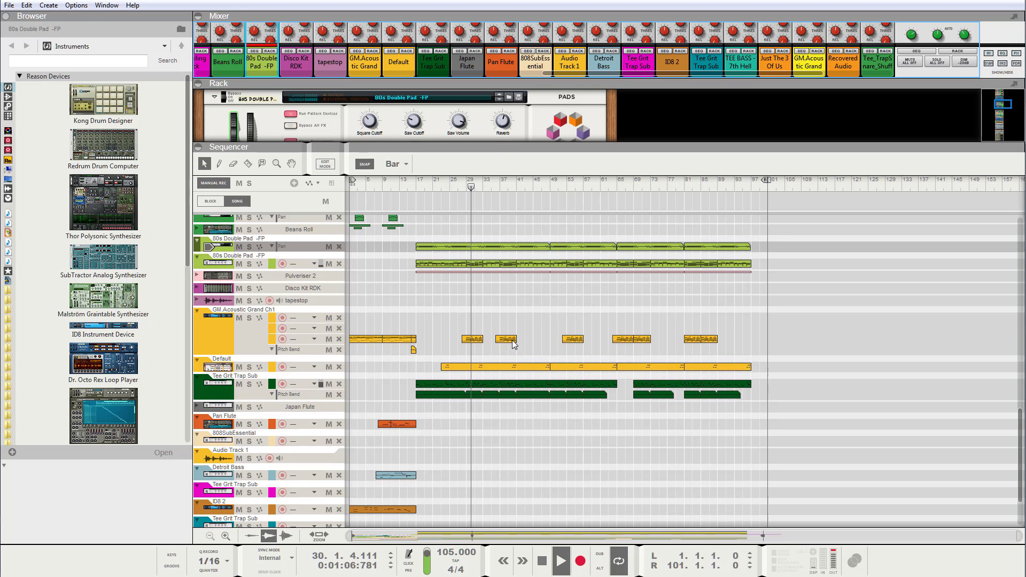
{"action": "double_click", "coordinate": [477, 246]}
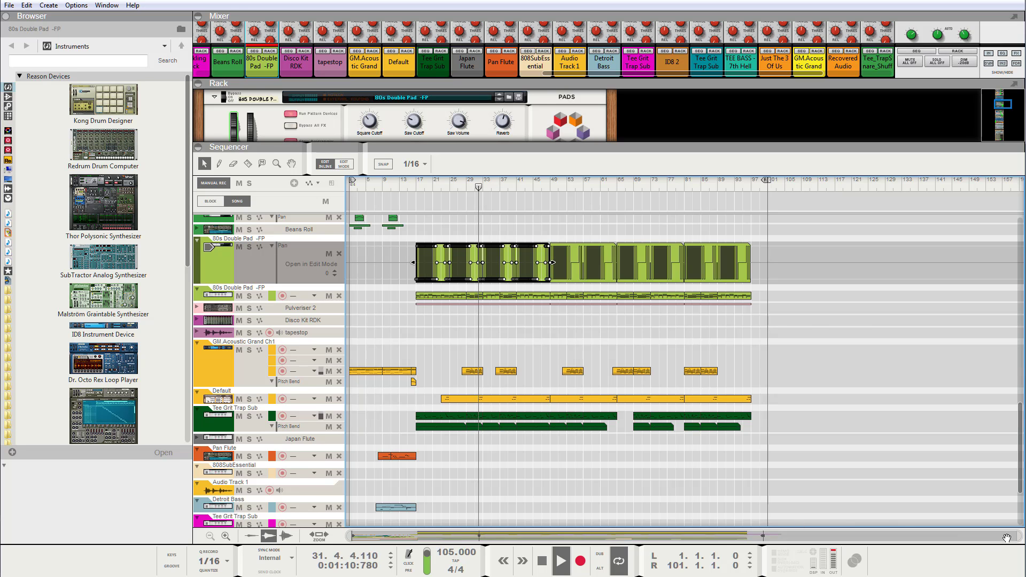
{"action": "left_click_drag", "start_coordinate": [1019, 535], "coordinate": [588, 533]}
{"action": "left_click_drag", "start_coordinate": [741, 535], "coordinate": [497, 544]}
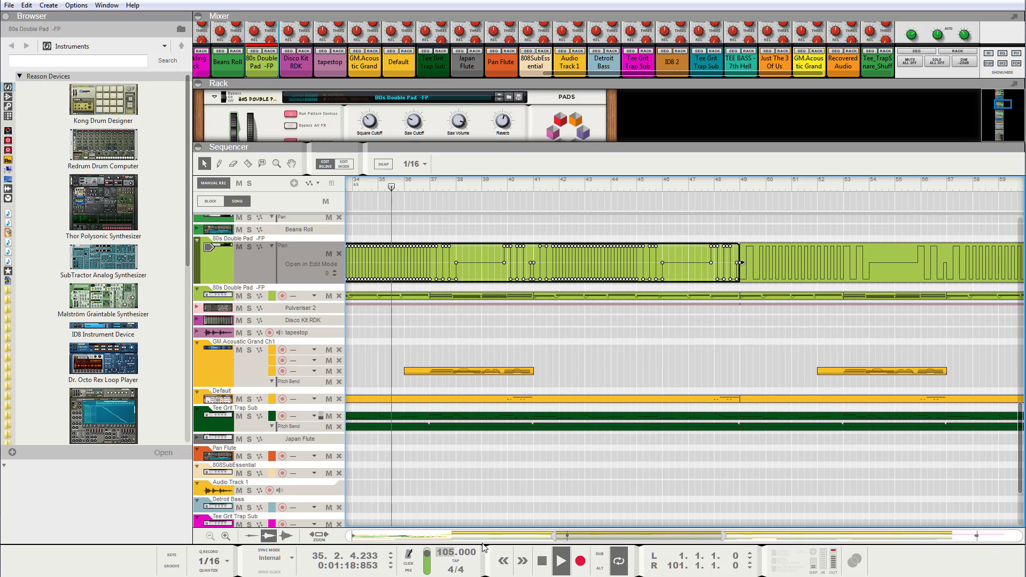
{"action": "left_click_drag", "start_coordinate": [722, 536], "coordinate": [634, 537]}
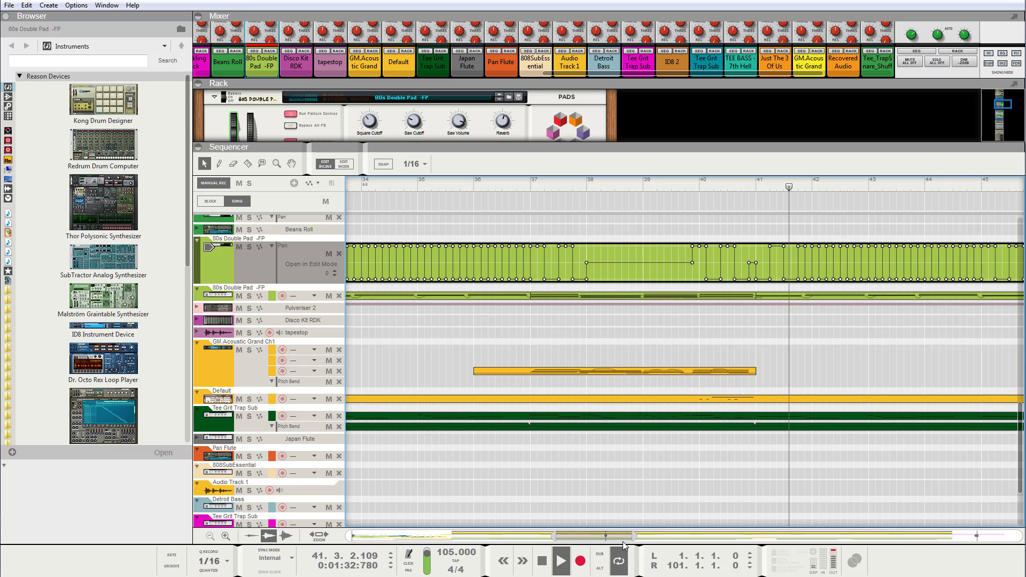
{"action": "left_click_drag", "start_coordinate": [635, 535], "coordinate": [722, 536]}
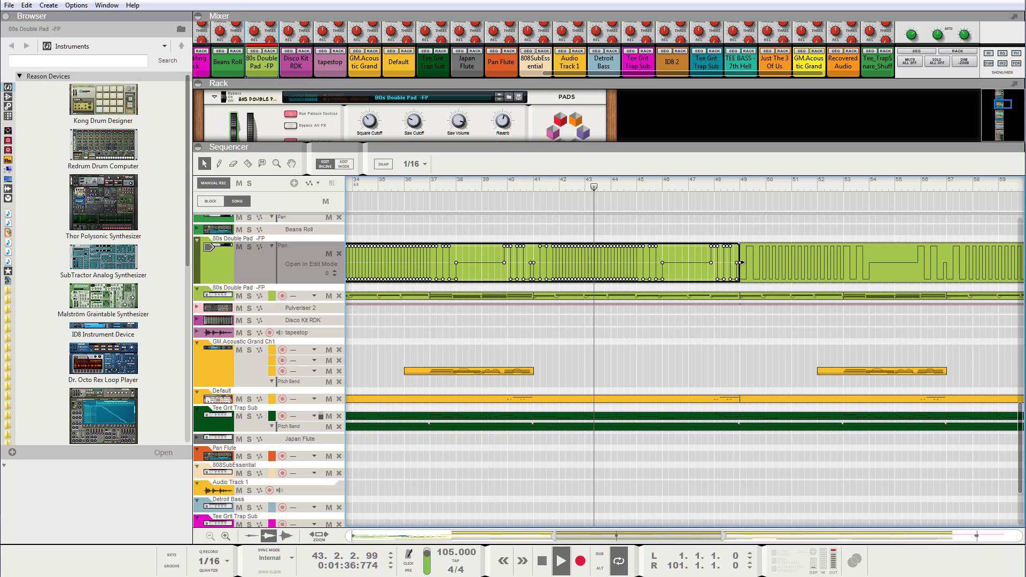
- Look through the audio, drum and instrument tracks across the whole song during playback, and leave inline editing
{"action": "left_click_drag", "start_coordinate": [1022, 476], "coordinate": [1022, 306]}
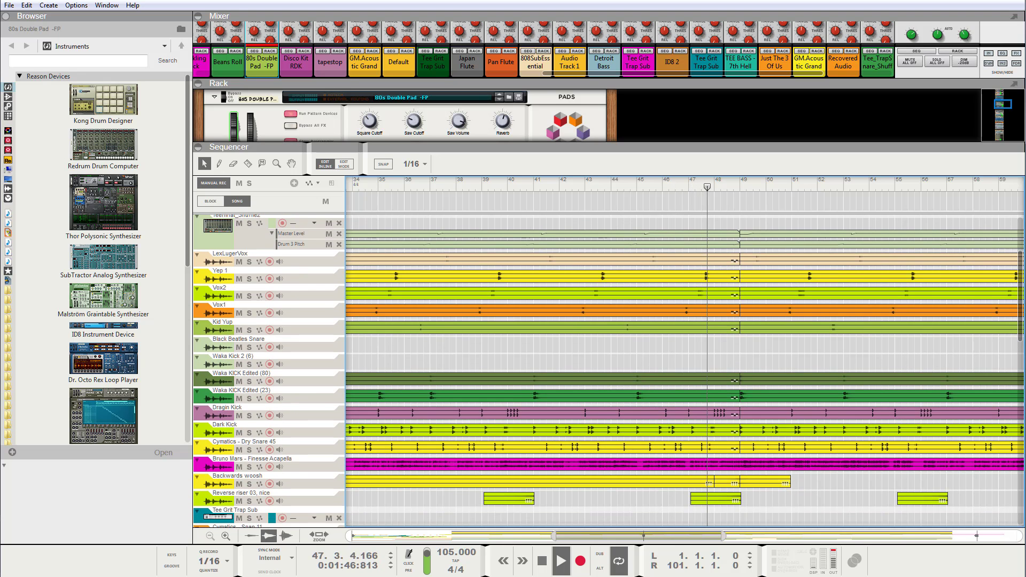
{"action": "left_click_drag", "start_coordinate": [553, 535], "coordinate": [577, 529]}
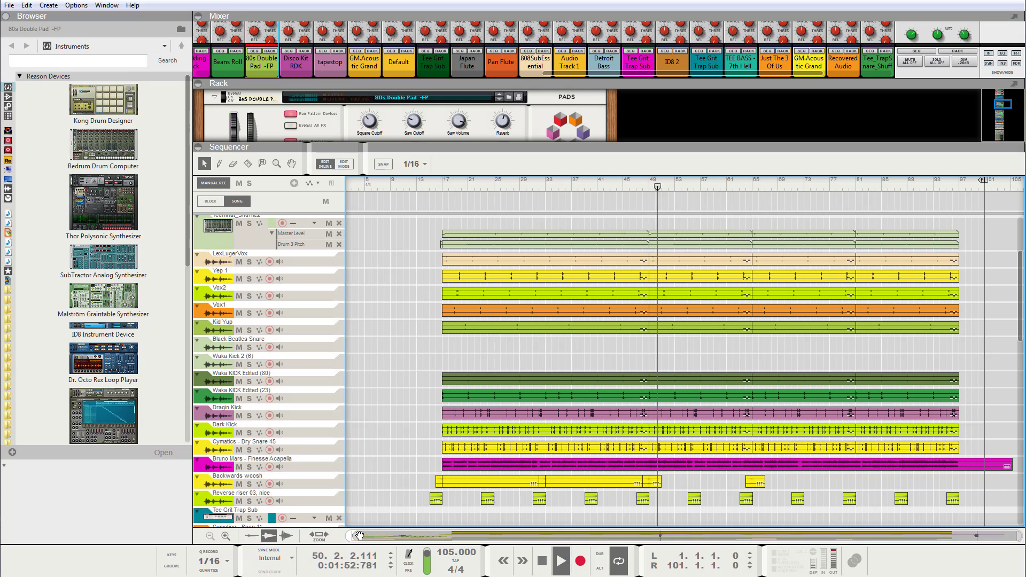
{"action": "left_click_drag", "start_coordinate": [354, 536], "coordinate": [319, 535]}
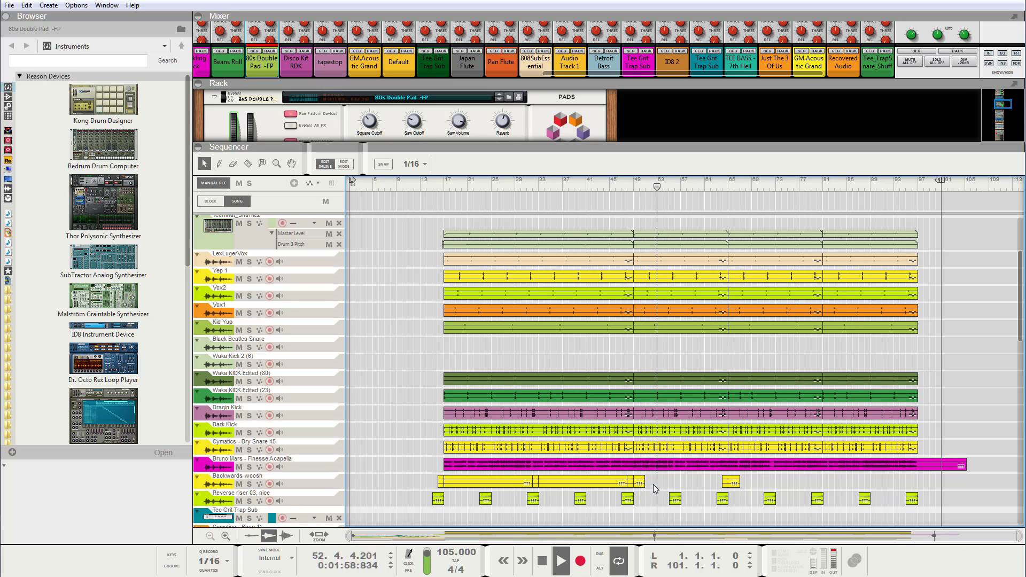
{"action": "scroll", "coordinate": [768, 381], "scroll_direction": "down", "scroll_amount": 5}
{"action": "scroll", "coordinate": [762, 379], "scroll_direction": "down", "scroll_amount": 8}
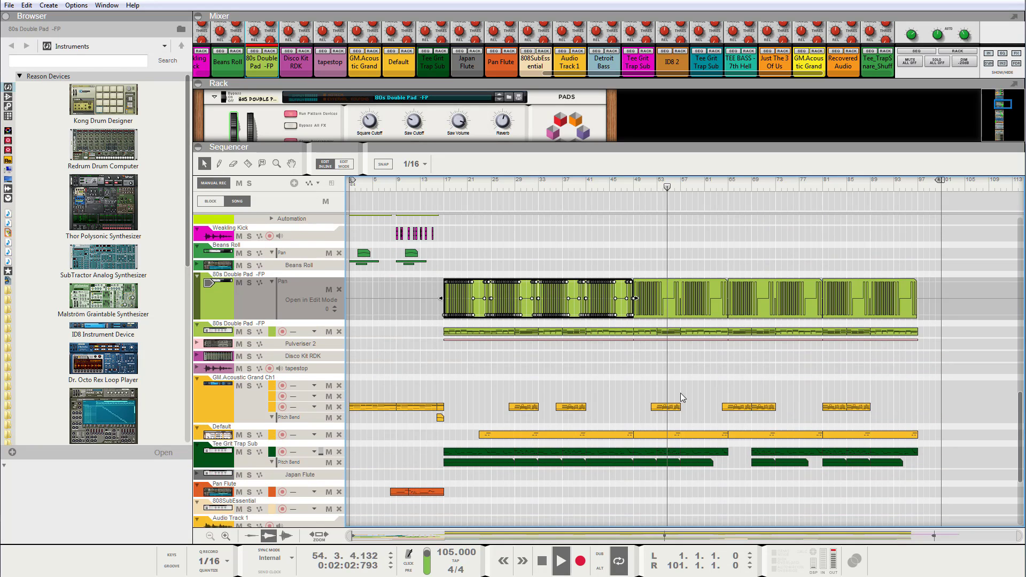
{"action": "scroll", "coordinate": [669, 354], "scroll_direction": "down", "scroll_amount": 2}
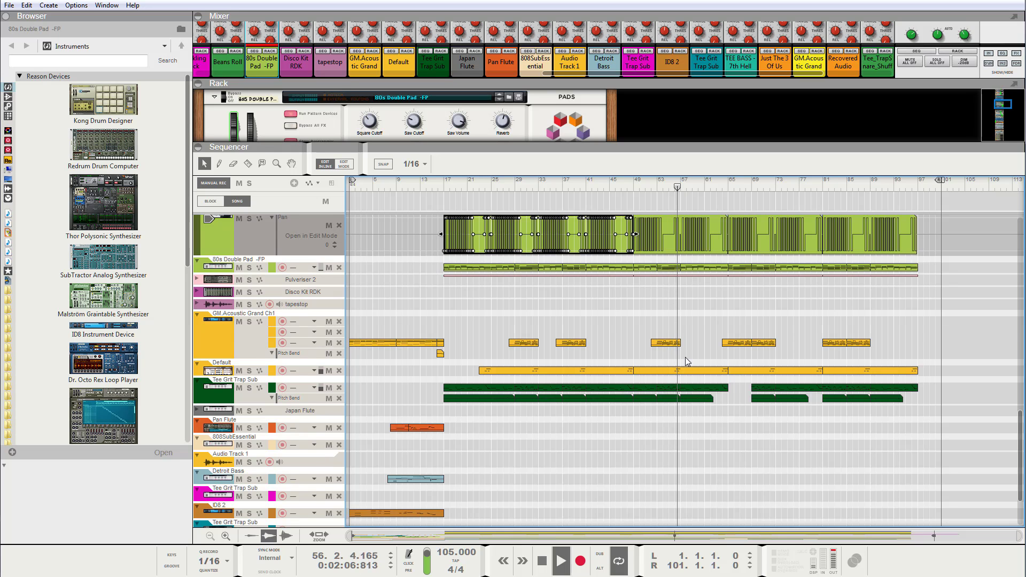
{"action": "scroll", "coordinate": [695, 390], "scroll_direction": "down", "scroll_amount": 1}
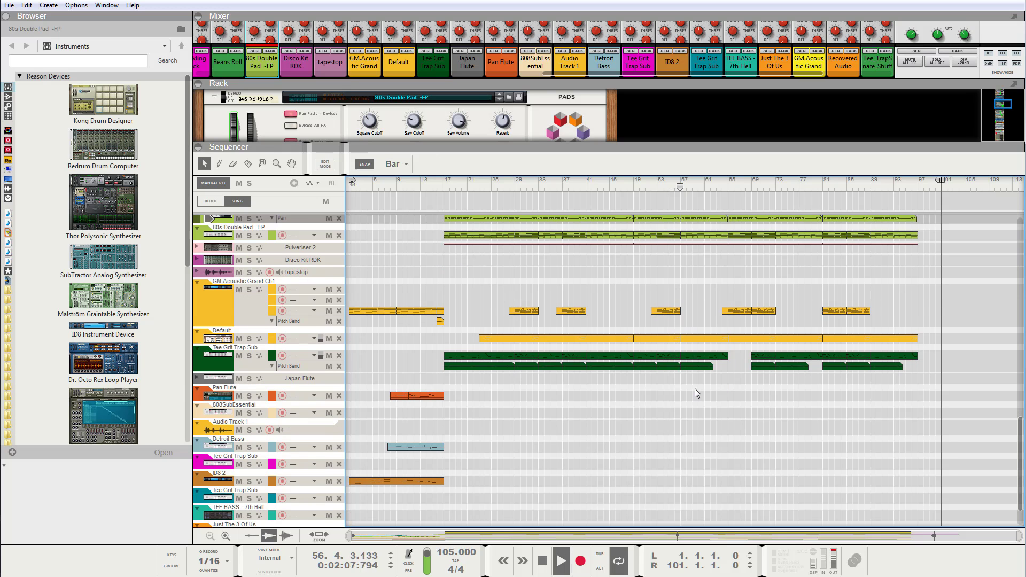
- Open the Tee Grit Trap Sub clip at bar 57 in Edit Mode and examine its notes and pitch bend automation
{"action": "double_click", "coordinate": [707, 364]}
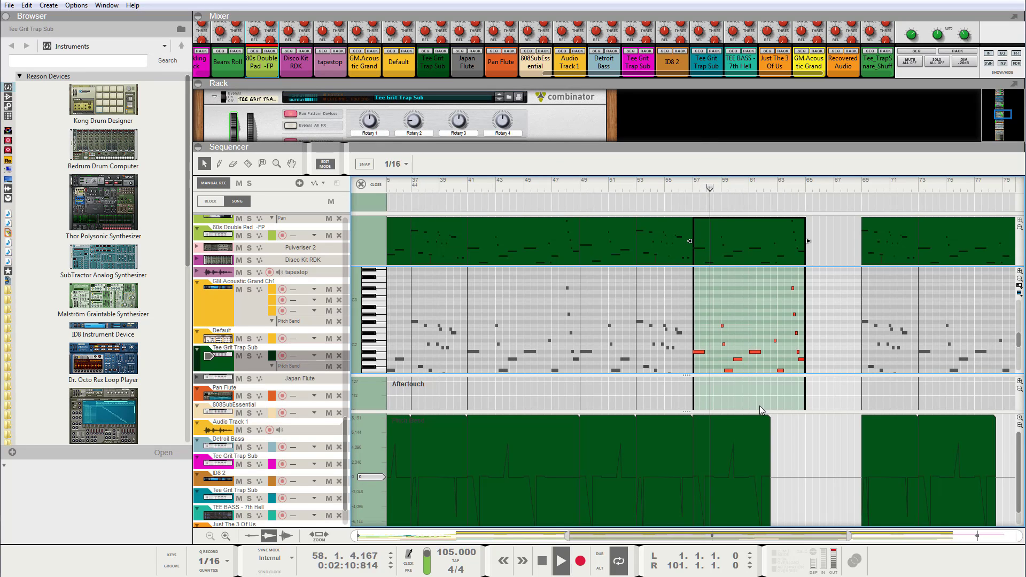
{"action": "scroll", "coordinate": [775, 397], "scroll_direction": "down", "scroll_amount": 2}
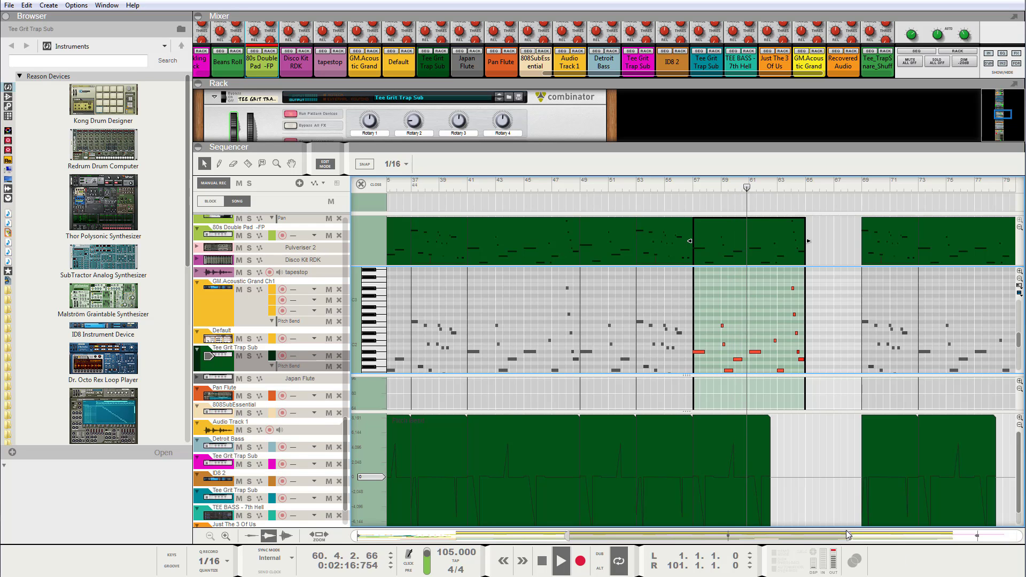
{"action": "left_click_drag", "start_coordinate": [848, 534], "coordinate": [583, 543]}
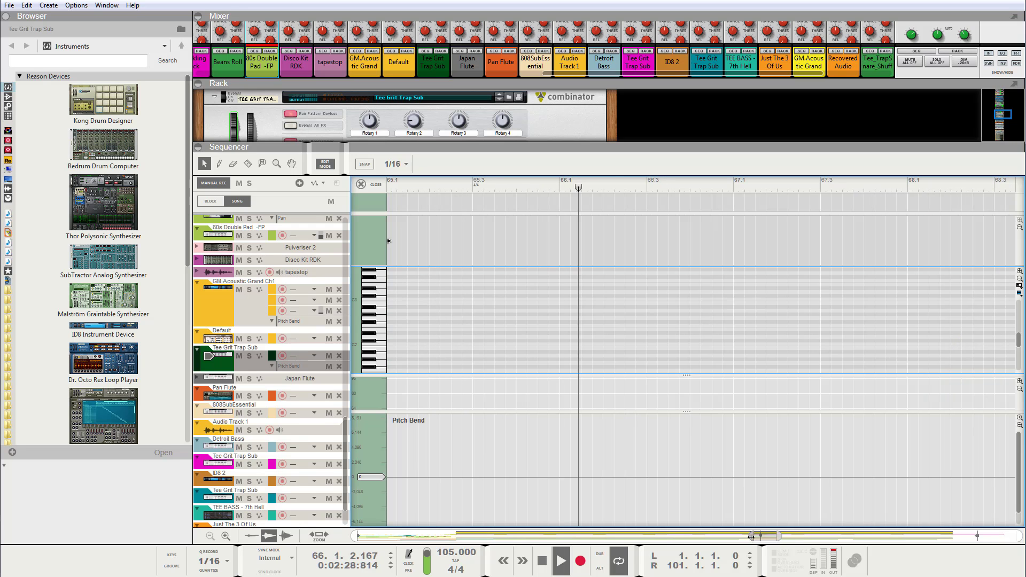
{"action": "left_click_drag", "start_coordinate": [752, 537], "coordinate": [579, 537]}
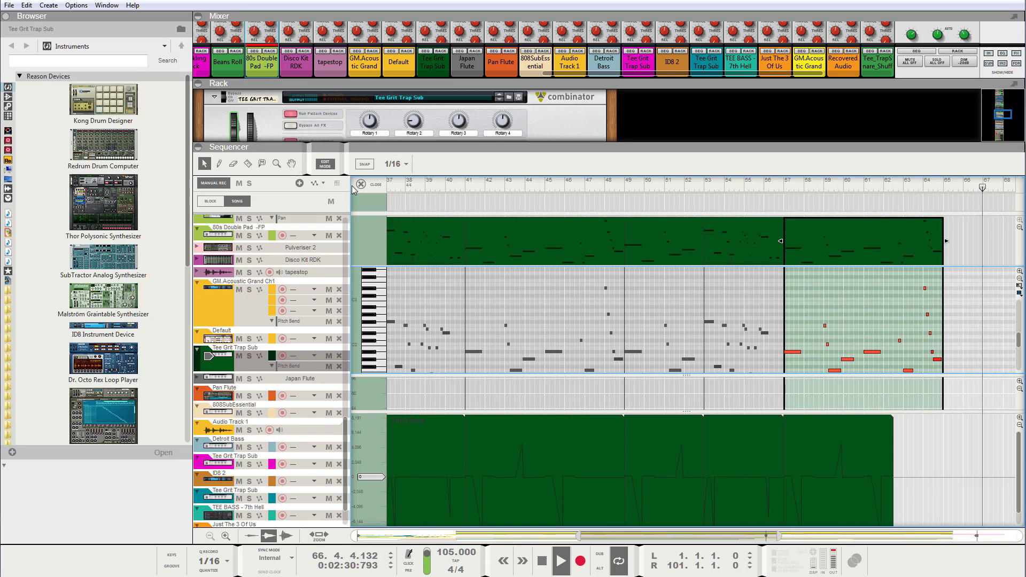
- Leave the Tee Grit Trap Sub clip and examine the GM.Acoustic Grand Ch1 clip at bar 69 in Edit Mode, including velocity, aftertouch and pitch bend
{"action": "left_click", "coordinate": [360, 184]}
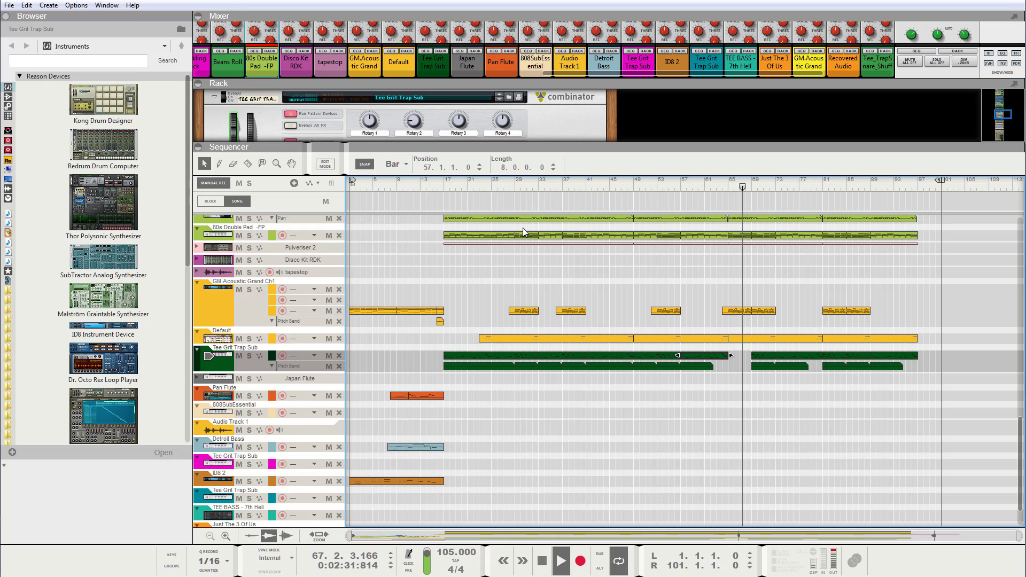
{"action": "double_click", "coordinate": [762, 314]}
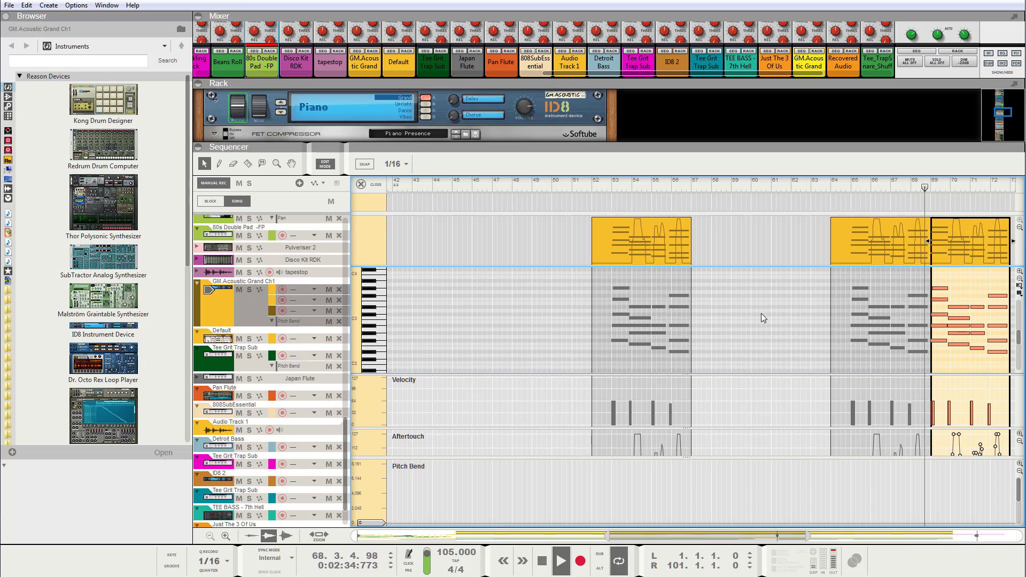
{"action": "left_click_drag", "start_coordinate": [766, 536], "coordinate": [862, 536]}
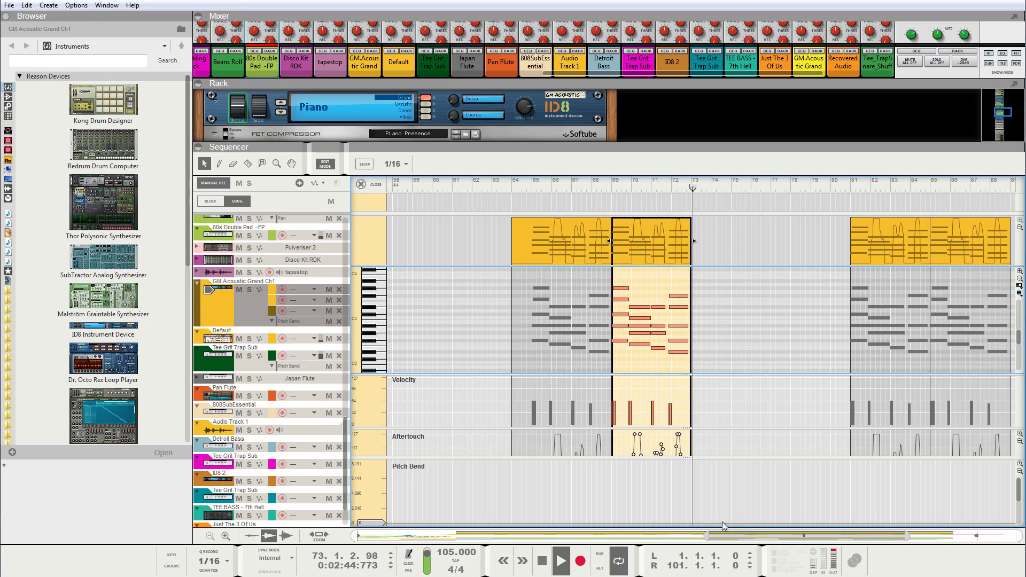
{"action": "left_click_drag", "start_coordinate": [705, 538], "coordinate": [358, 537]}
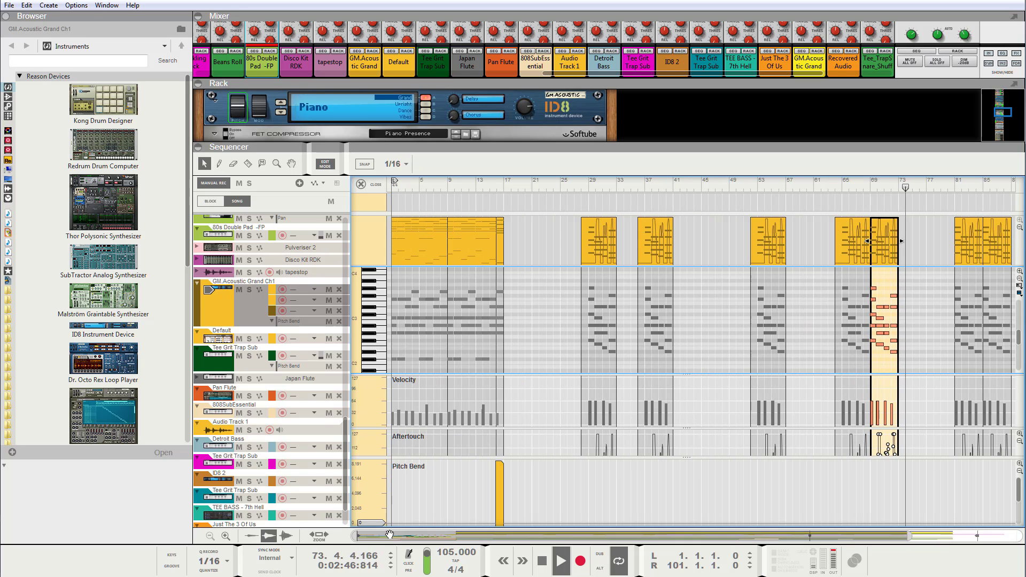
{"action": "left_click_drag", "start_coordinate": [908, 536], "coordinate": [915, 537]}
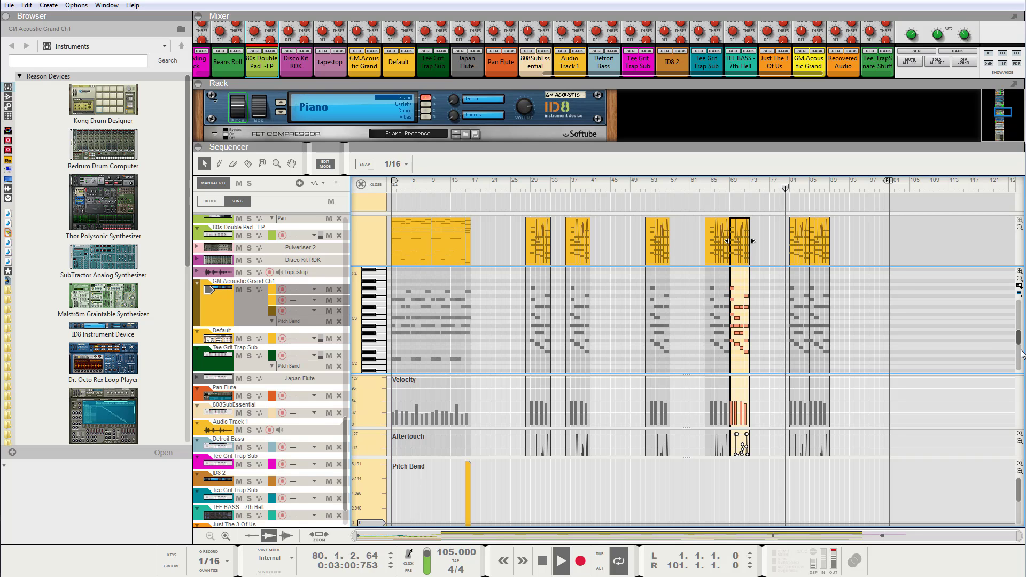
{"action": "left_click", "coordinate": [1020, 471]}
{"action": "left_click", "coordinate": [1020, 471]}
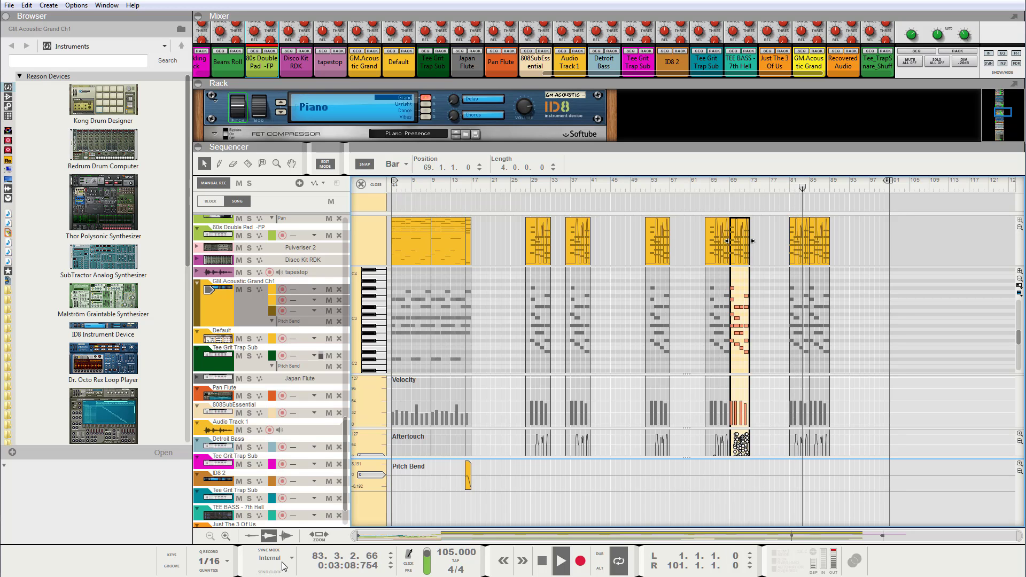
{"action": "scroll", "coordinate": [353, 536], "scroll_direction": "up", "scroll_amount": 5}
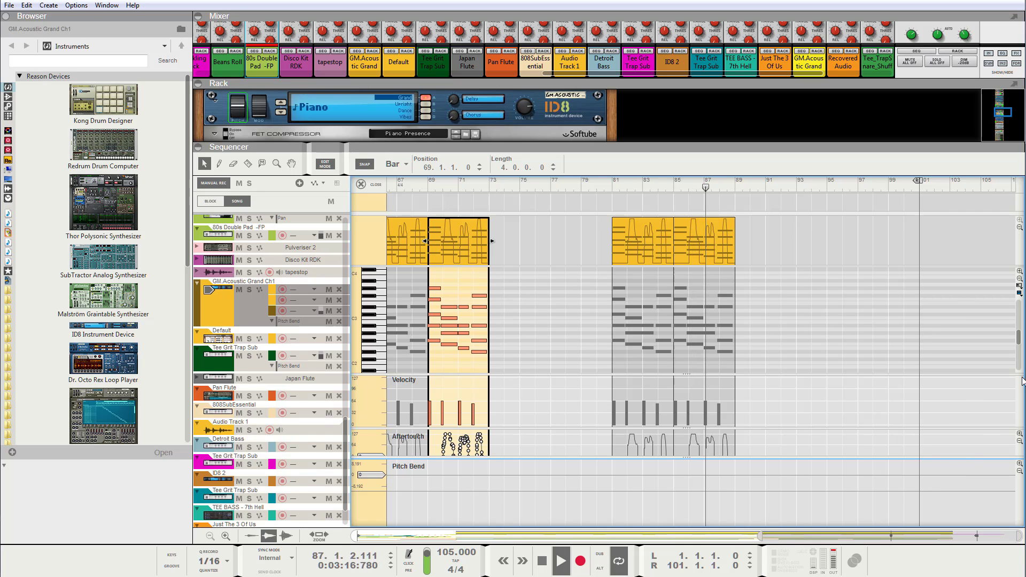
{"action": "left_click", "coordinate": [374, 184]}
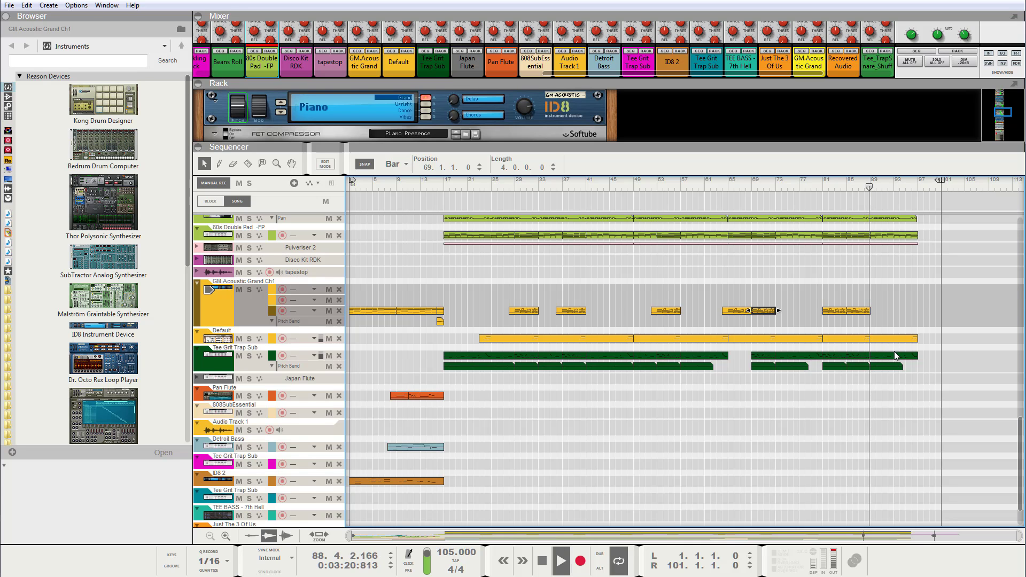
- Examine the notes and pitch bend of the 80s Double Pad -FP clip at bar 89 in Edit Mode, stop playback, and return to the arrangement
{"action": "double_click", "coordinate": [894, 238]}
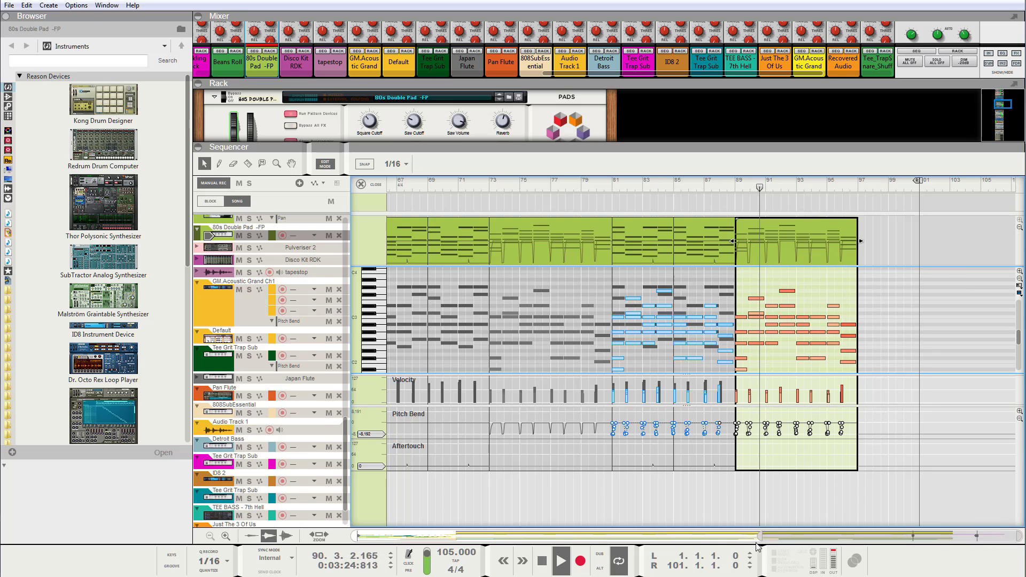
{"action": "left_click_drag", "start_coordinate": [779, 546], "coordinate": [990, 548]}
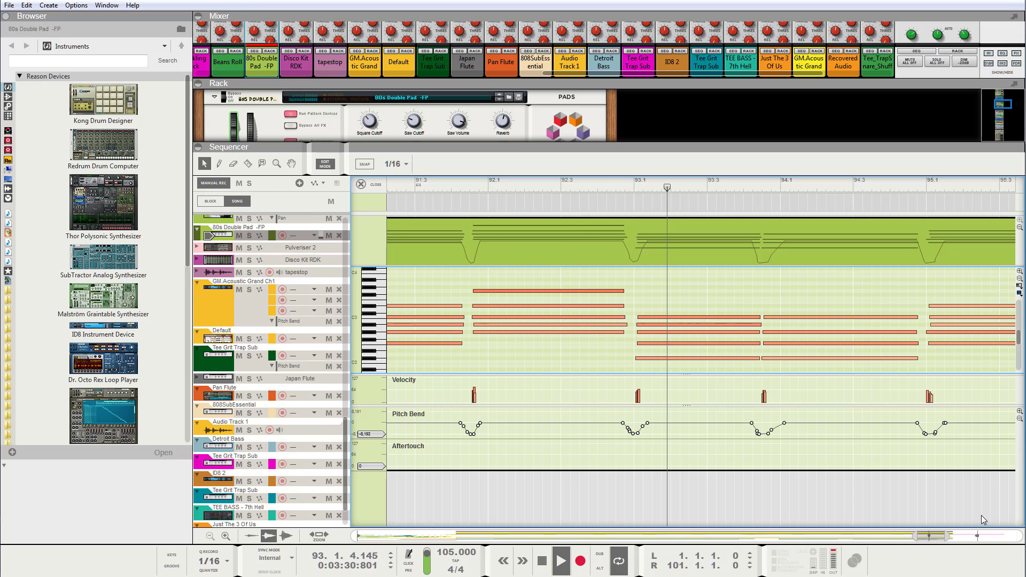
{"action": "left_click_drag", "start_coordinate": [916, 535], "coordinate": [818, 535]}
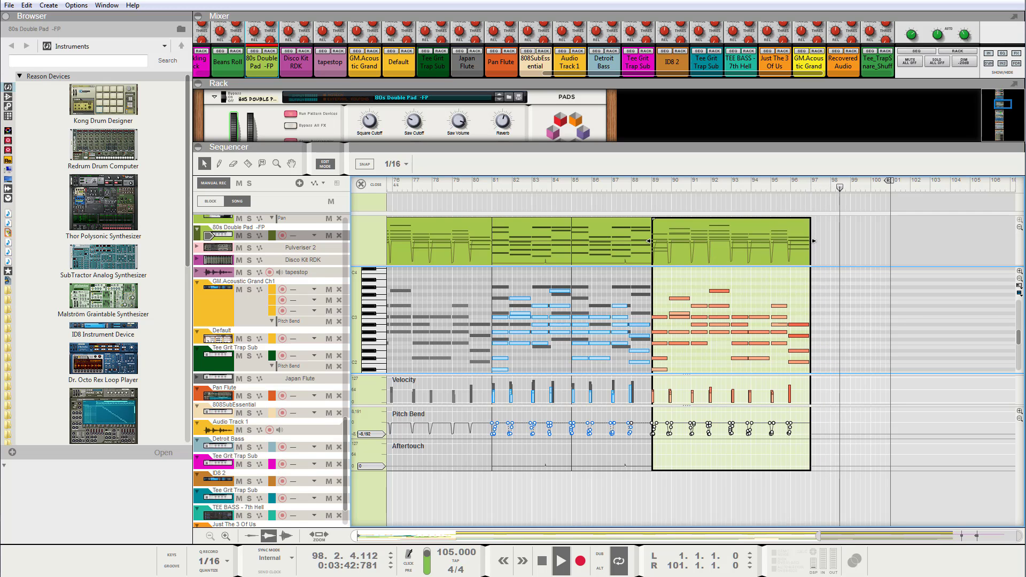
{"action": "left_click", "coordinate": [542, 562]}
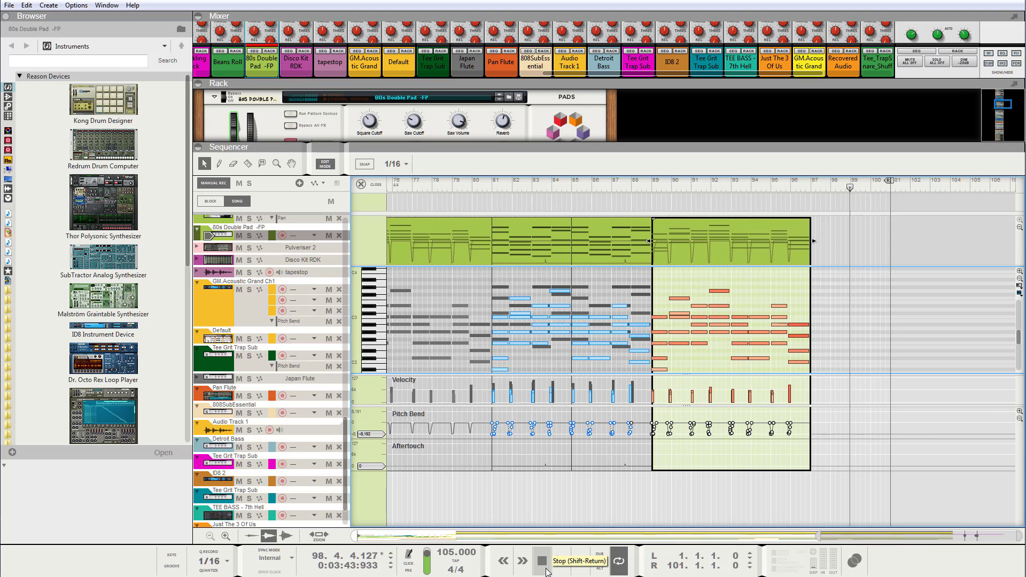
{"action": "left_click", "coordinate": [373, 185]}
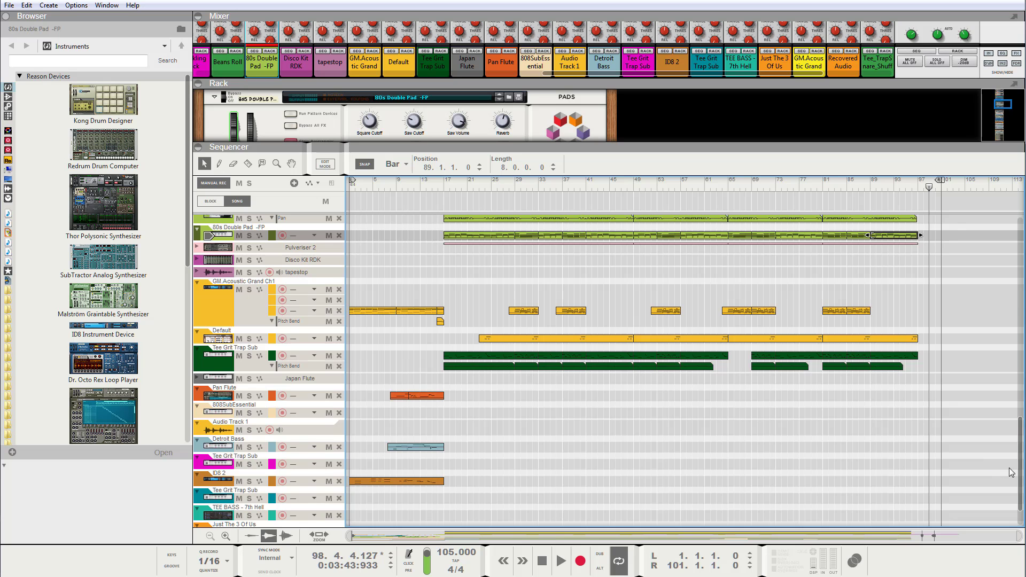
- Look through the song's arrangement from the drum and vocal tracks down to the effects and pad tracks
{"action": "left_click_drag", "start_coordinate": [1021, 468], "coordinate": [997, 277]}
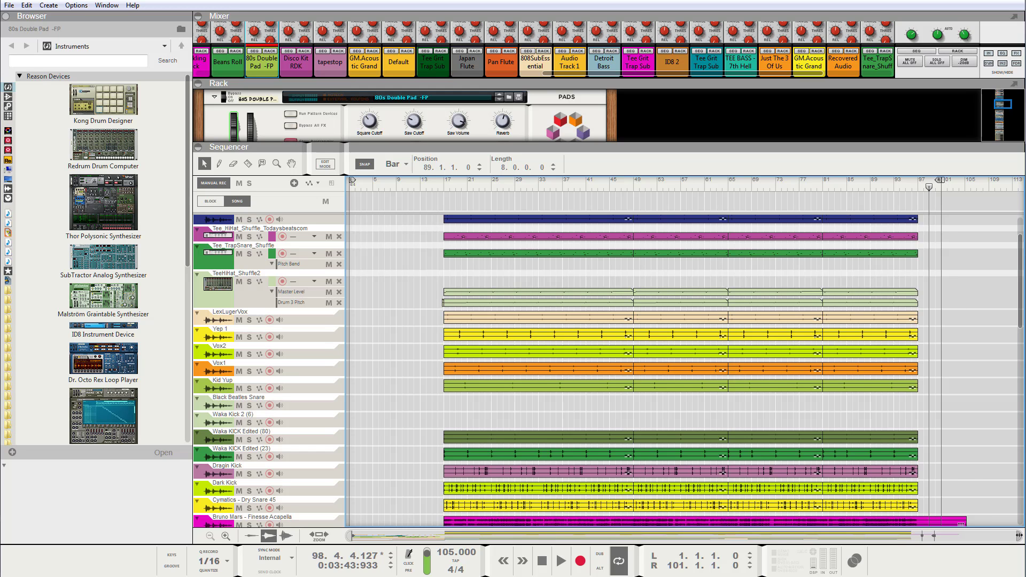
{"action": "left_click_drag", "start_coordinate": [1015, 538], "coordinate": [1020, 537]}
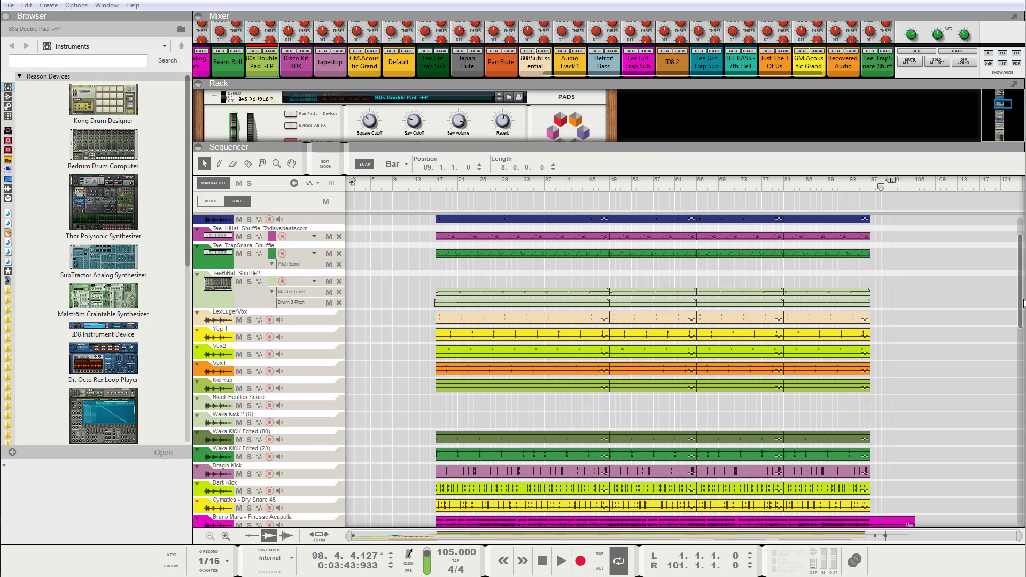
{"action": "scroll", "coordinate": [1015, 366], "scroll_direction": "down", "scroll_amount": 3}
{"action": "scroll", "coordinate": [1015, 366], "scroll_direction": "down", "scroll_amount": 5}
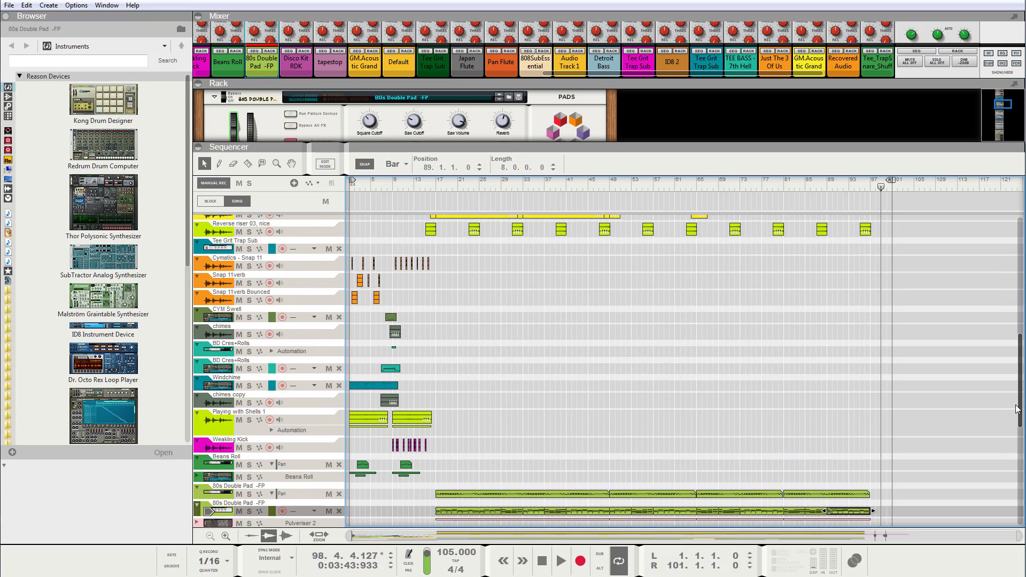
{"action": "scroll", "coordinate": [1021, 374], "scroll_direction": "up", "scroll_amount": 3}
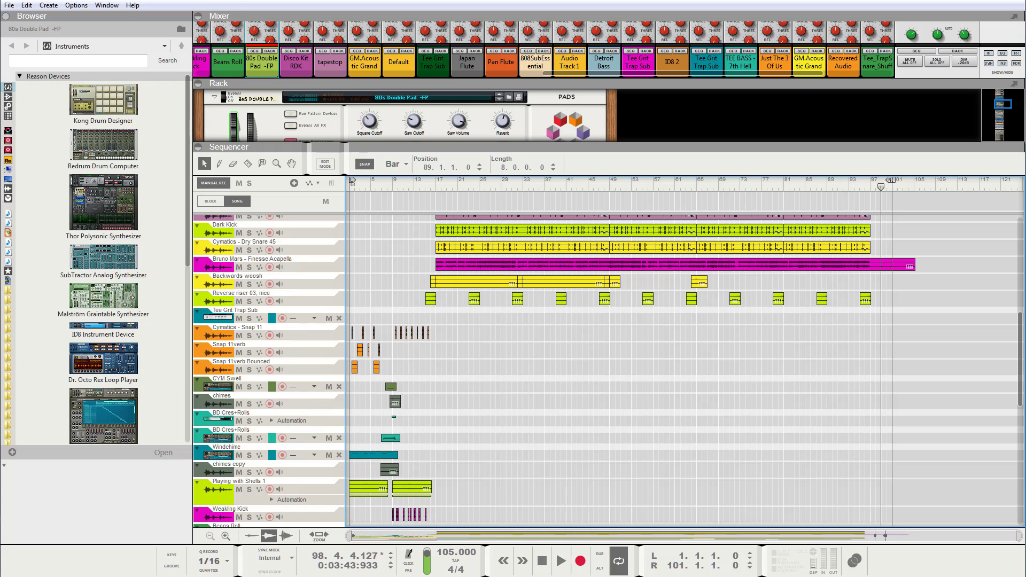
- Switch to the Universal Audio Console and open the API Vision insert and the Neve 1073 Unison plug-in on the Analog 1 channel
{"action": "key", "text": "alt+Tab"}
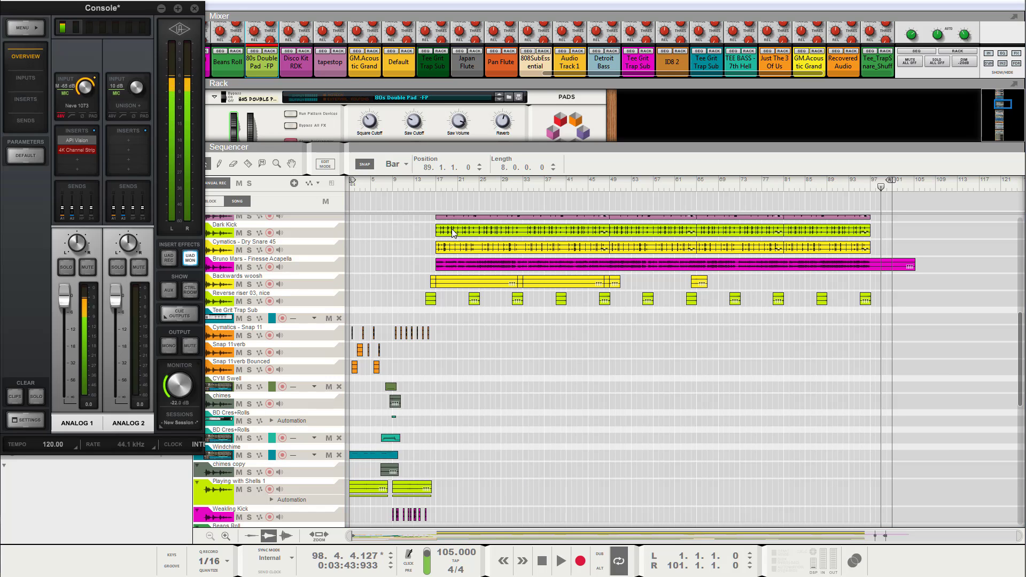
{"action": "mouse_move", "coordinate": [84, 138]}
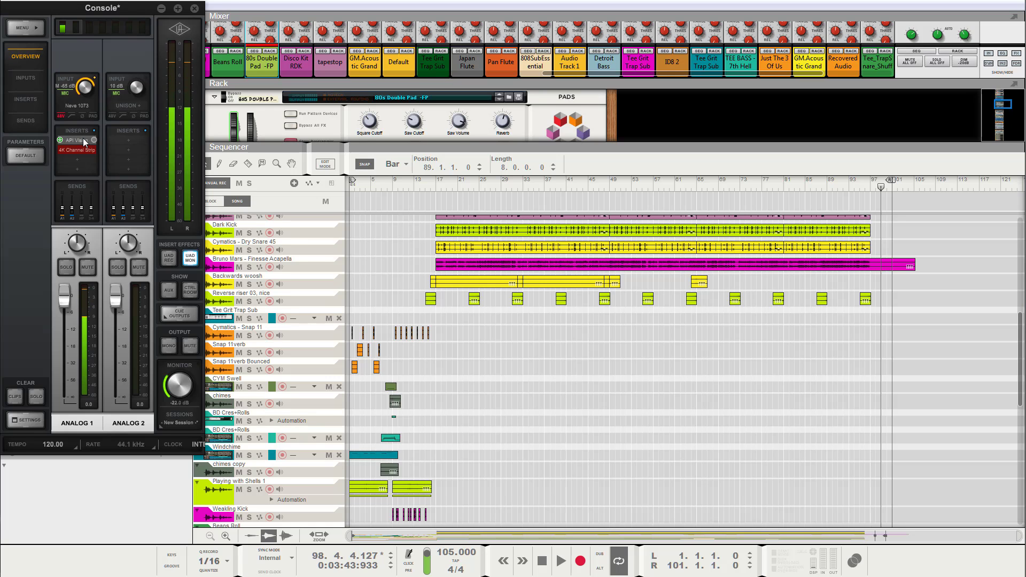
{"action": "left_click", "coordinate": [83, 138]}
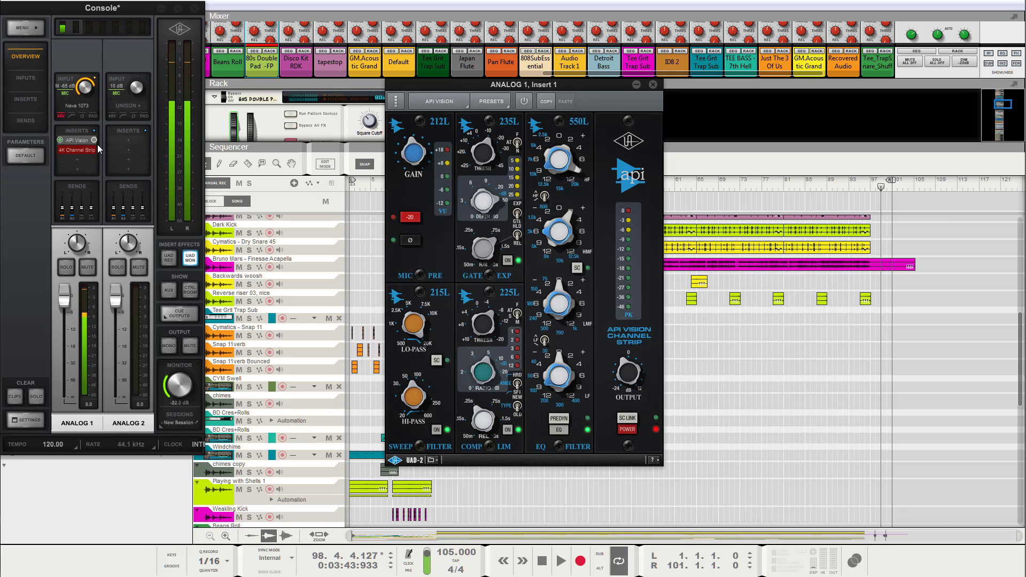
{"action": "left_click", "coordinate": [75, 105]}
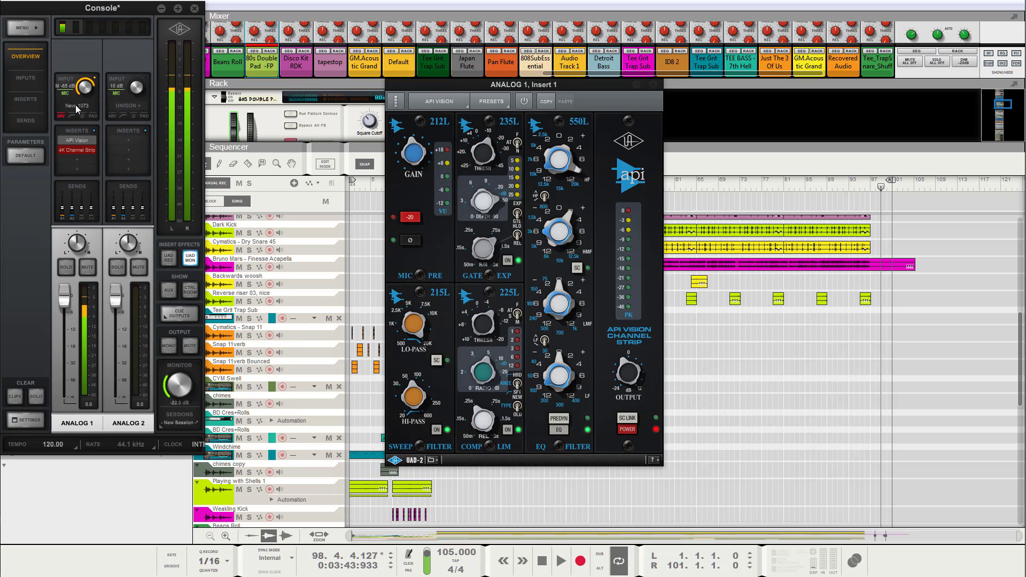
{"action": "left_click", "coordinate": [75, 106]}
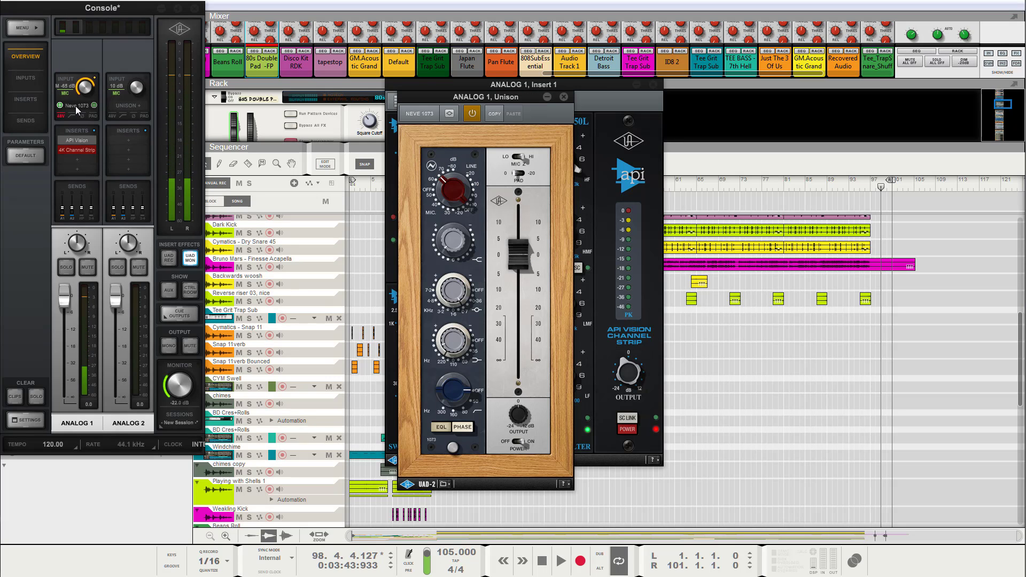
- Load the Fairchild 670 from the Dynamics category into Analog 1's third insert and decline visiting the Universal Audio website
{"action": "left_click", "coordinate": [78, 156]}
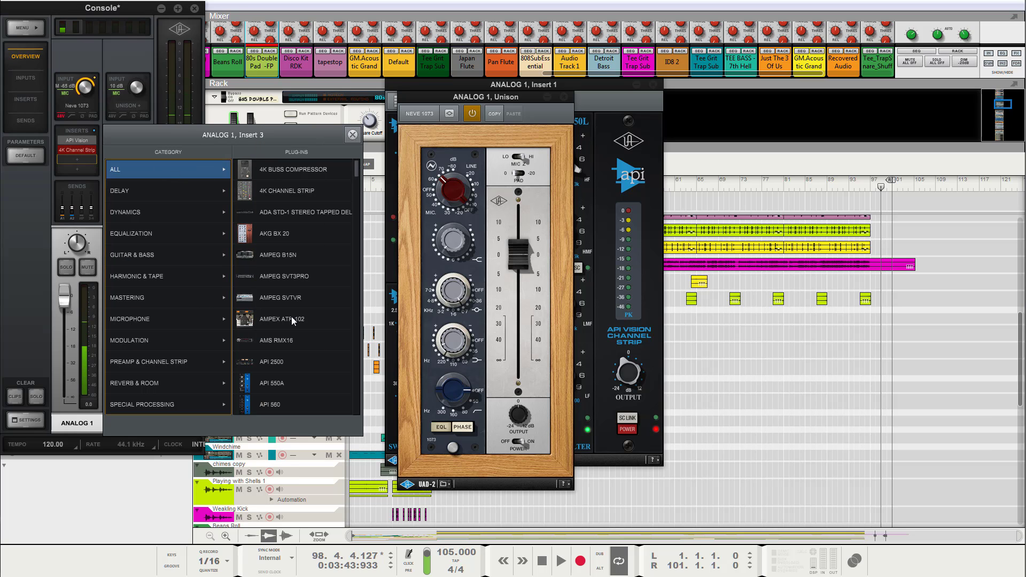
{"action": "left_click", "coordinate": [149, 214]}
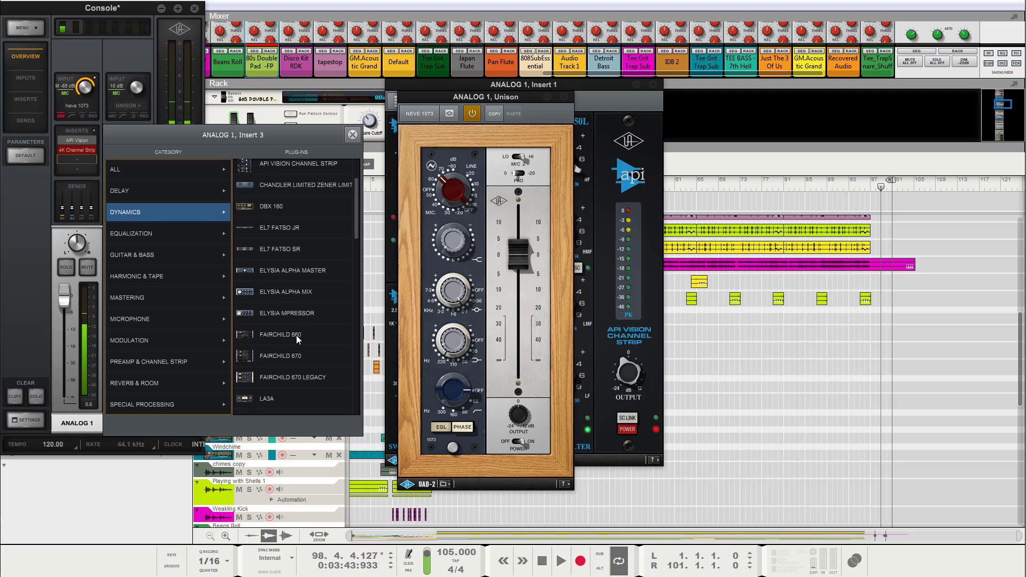
{"action": "left_click", "coordinate": [295, 358]}
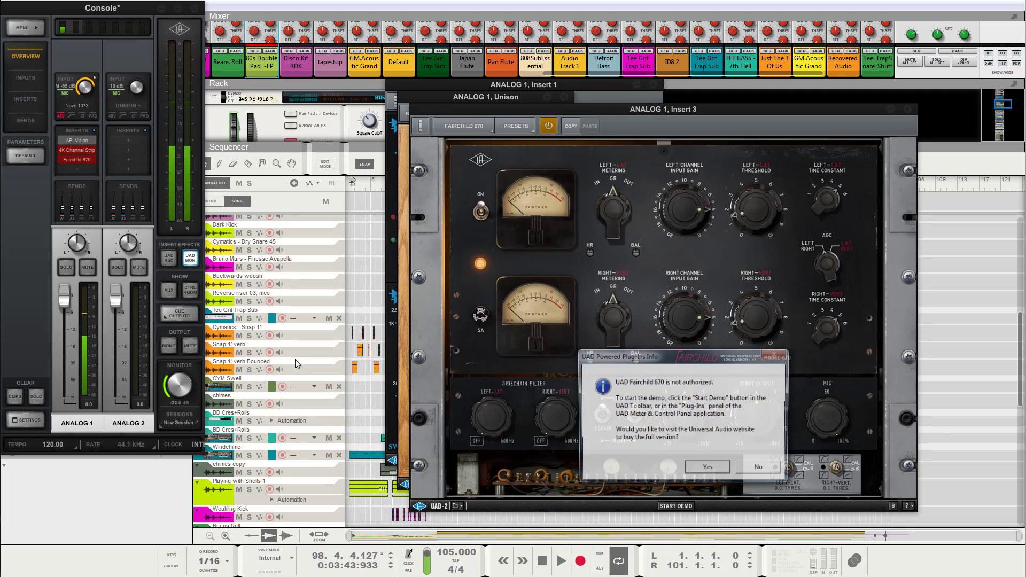
{"action": "left_click", "coordinate": [762, 469]}
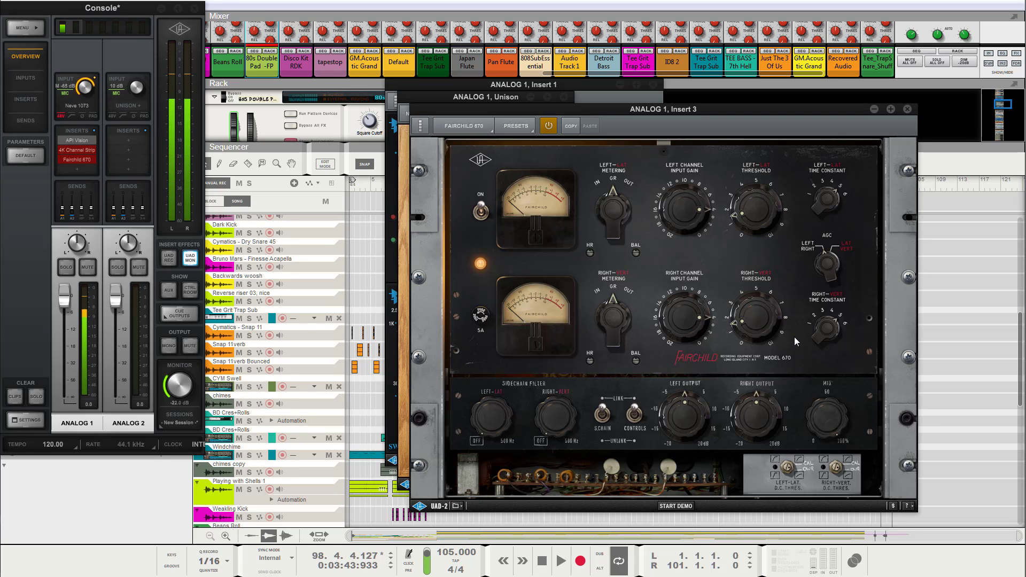
- Show the Fairchild 670 once more, close all three plug-in windows, and dismiss the Windows validation notice
{"action": "left_click", "coordinate": [908, 110]}
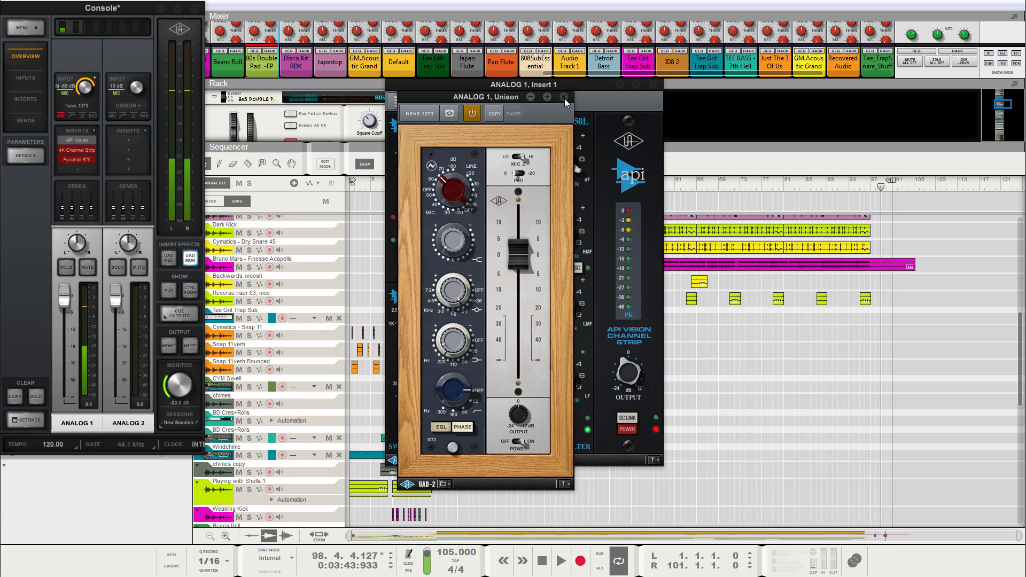
{"action": "left_click", "coordinate": [70, 158]}
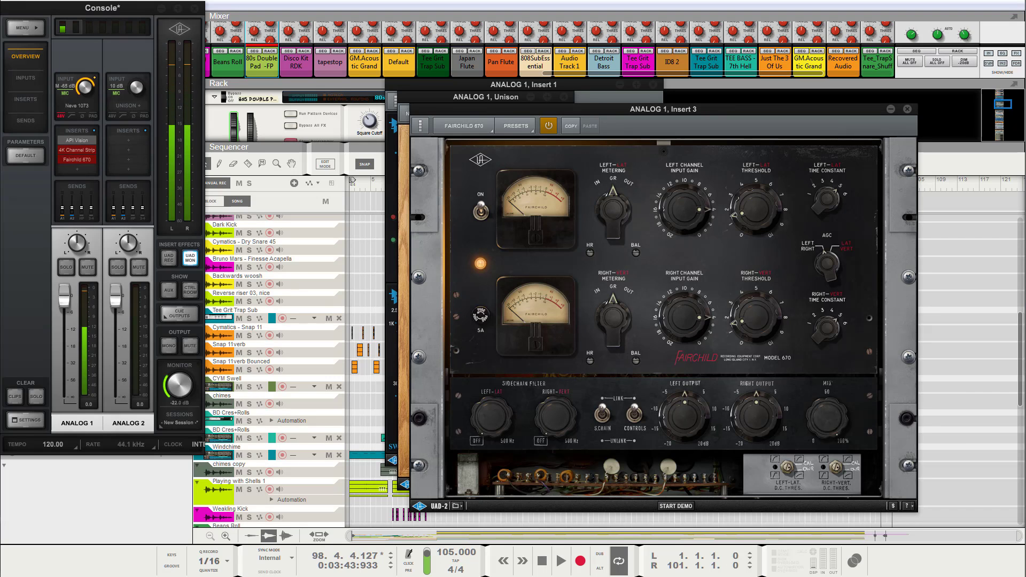
{"action": "left_click", "coordinate": [908, 111]}
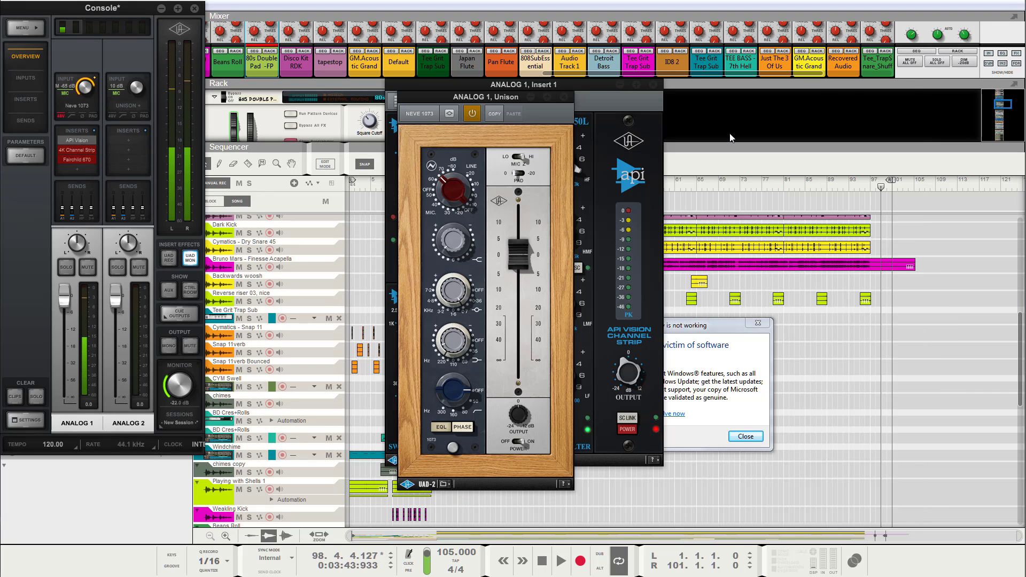
{"action": "left_click", "coordinate": [563, 95]}
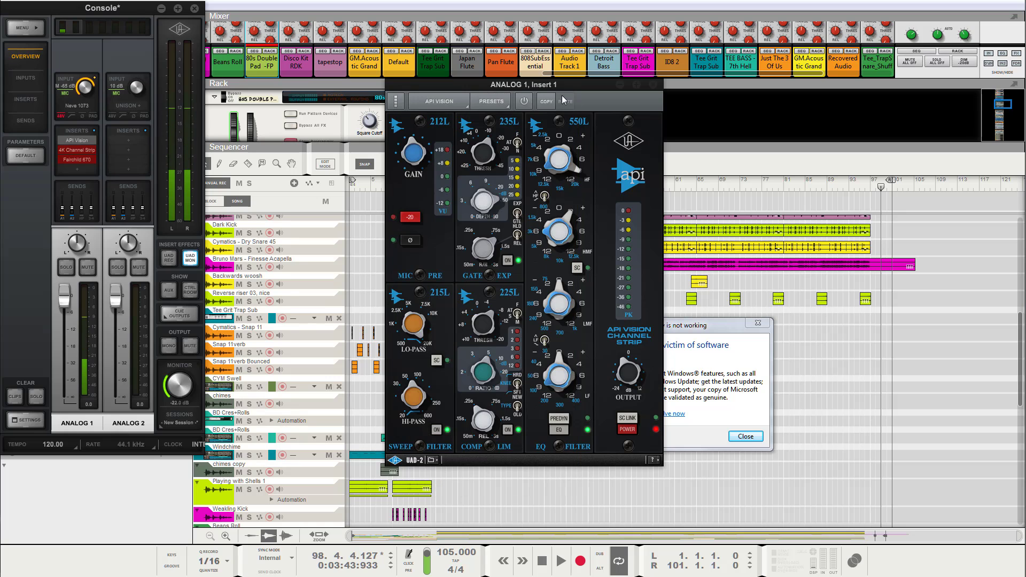
{"action": "left_click", "coordinate": [653, 83]}
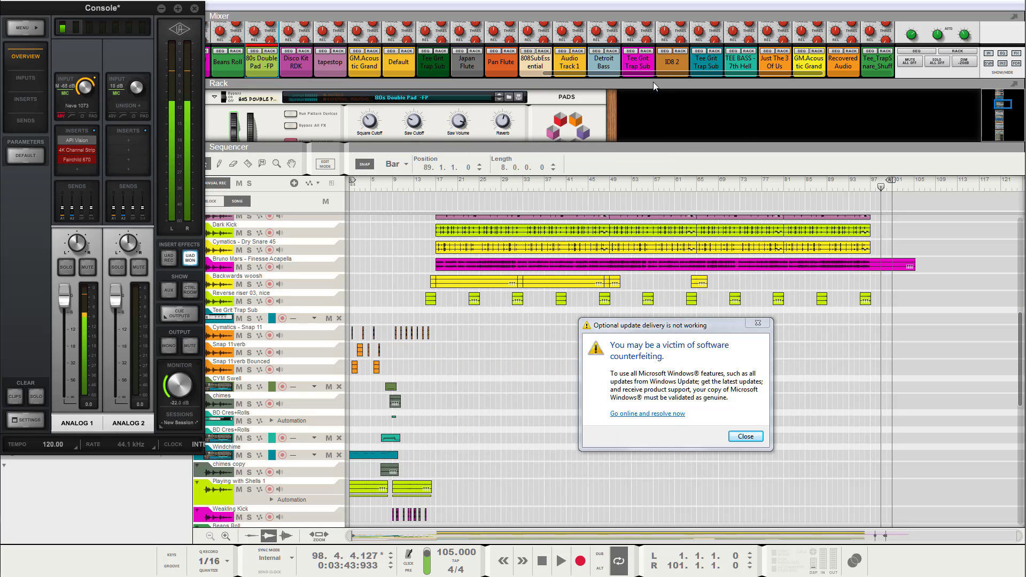
{"action": "left_click", "coordinate": [759, 323]}
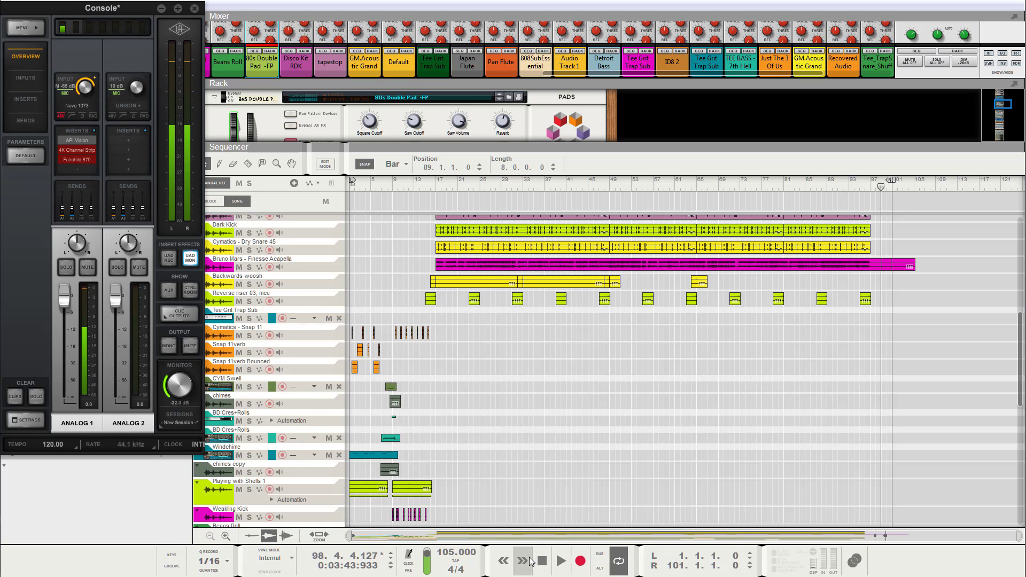
- Switch back to Reason and return the song position to bar 1
{"action": "left_click", "coordinate": [514, 483]}
{"action": "key", "text": "KP_0"}
{"action": "key", "text": "KP_0"}
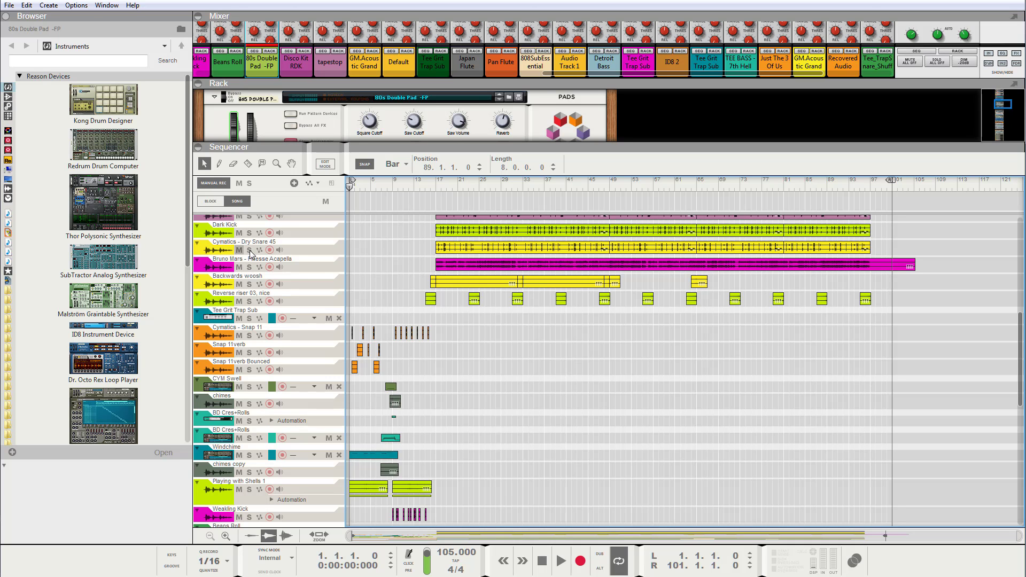
- Switch to the browser and look through the Reason 9.5 announcement page's VST feature descriptions and the VST in action section
{"action": "key", "text": "alt+Tab"}
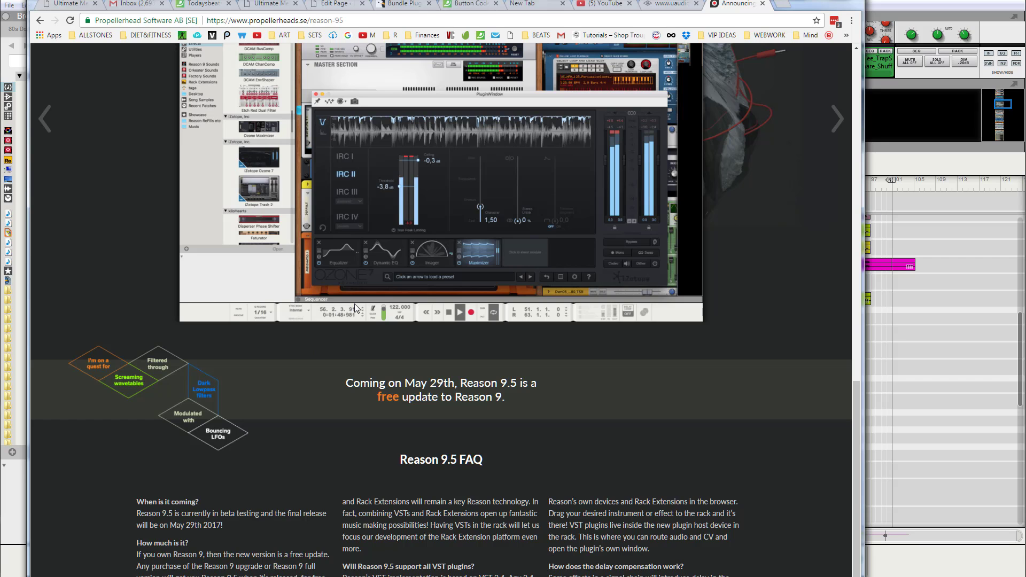
{"action": "scroll", "coordinate": [355, 303], "scroll_direction": "up", "scroll_amount": 5}
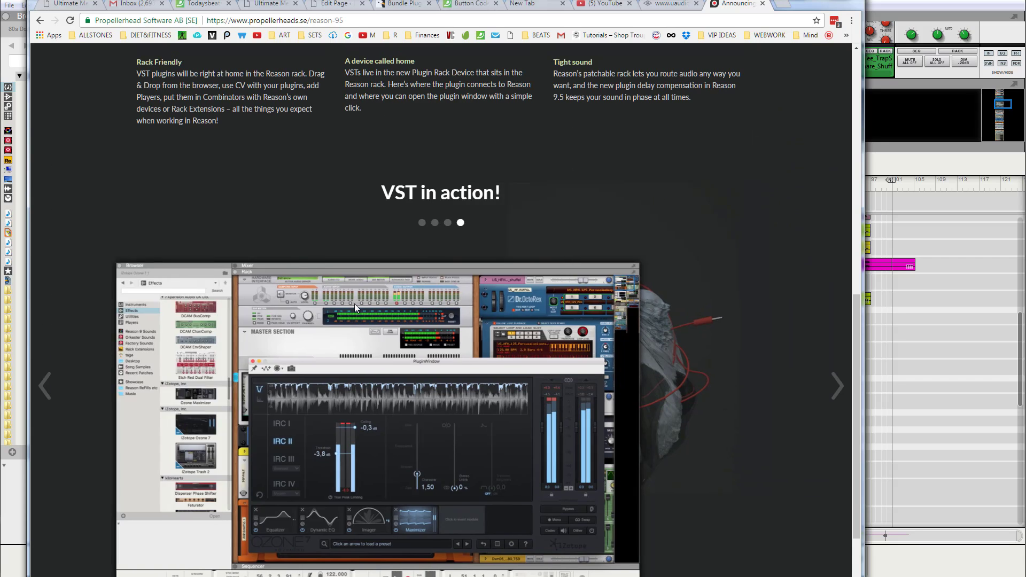
{"action": "scroll", "coordinate": [354, 304], "scroll_direction": "down", "scroll_amount": 1}
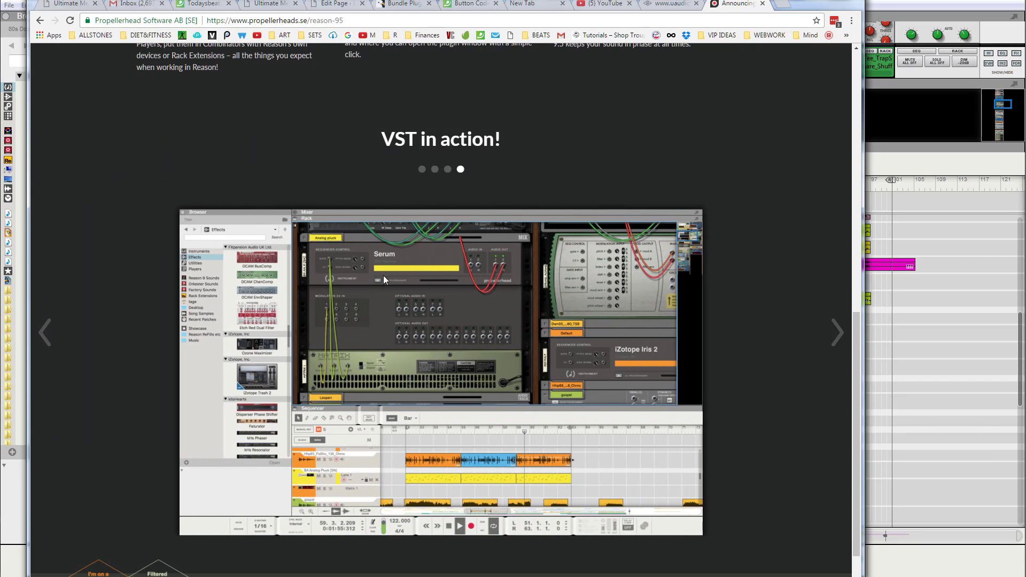
{"action": "scroll", "coordinate": [385, 293], "scroll_direction": "up", "scroll_amount": 6}
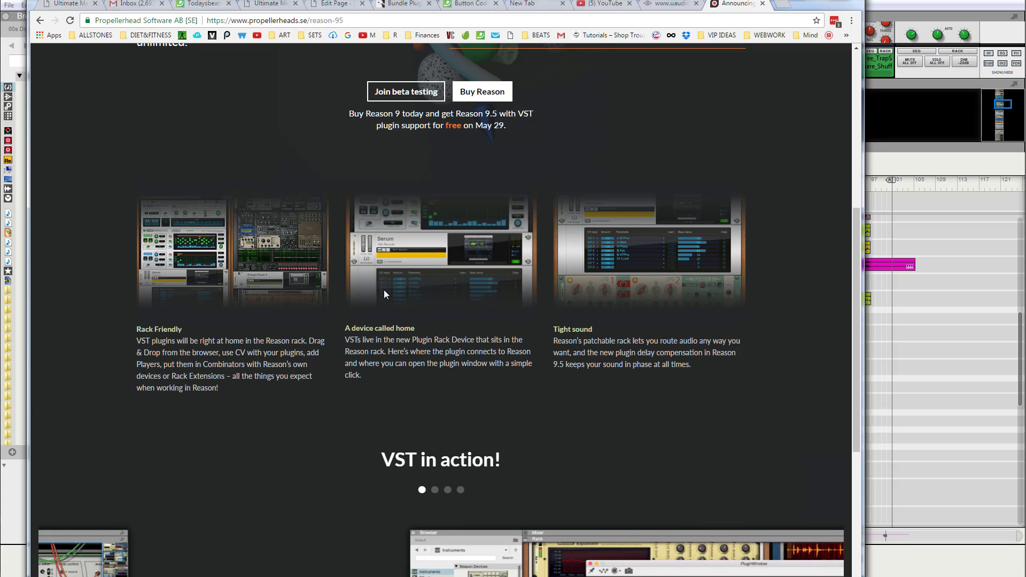
{"action": "scroll", "coordinate": [385, 293], "scroll_direction": "down", "scroll_amount": 2}
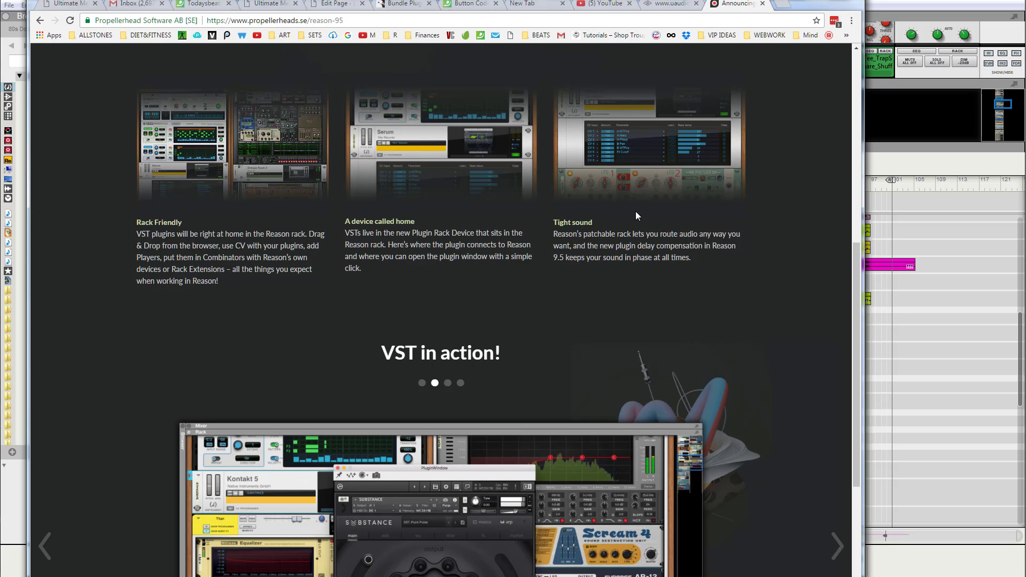
{"action": "scroll", "coordinate": [636, 216], "scroll_direction": "up", "scroll_amount": 4}
{"action": "scroll", "coordinate": [636, 216], "scroll_direction": "down", "scroll_amount": 5}
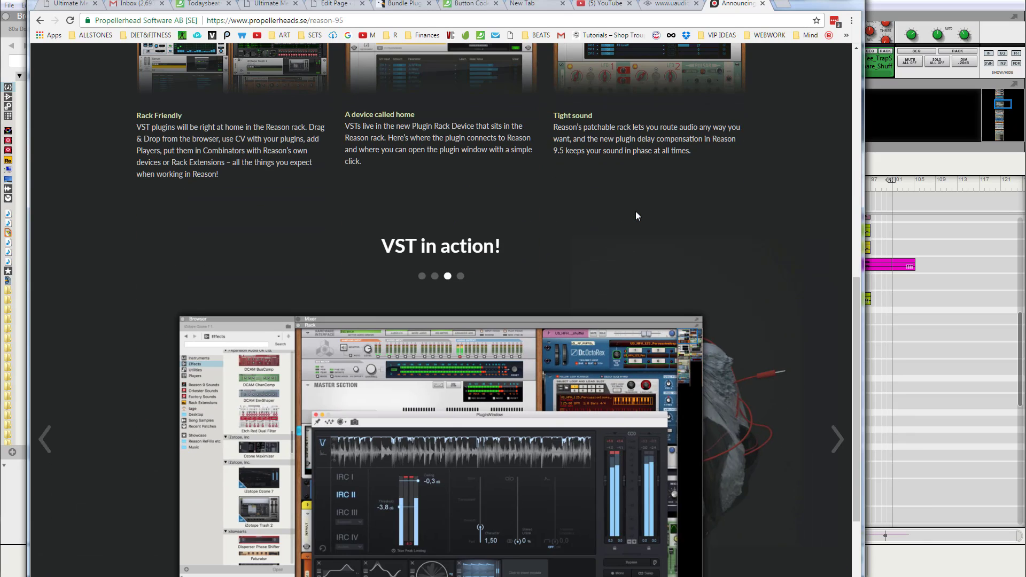